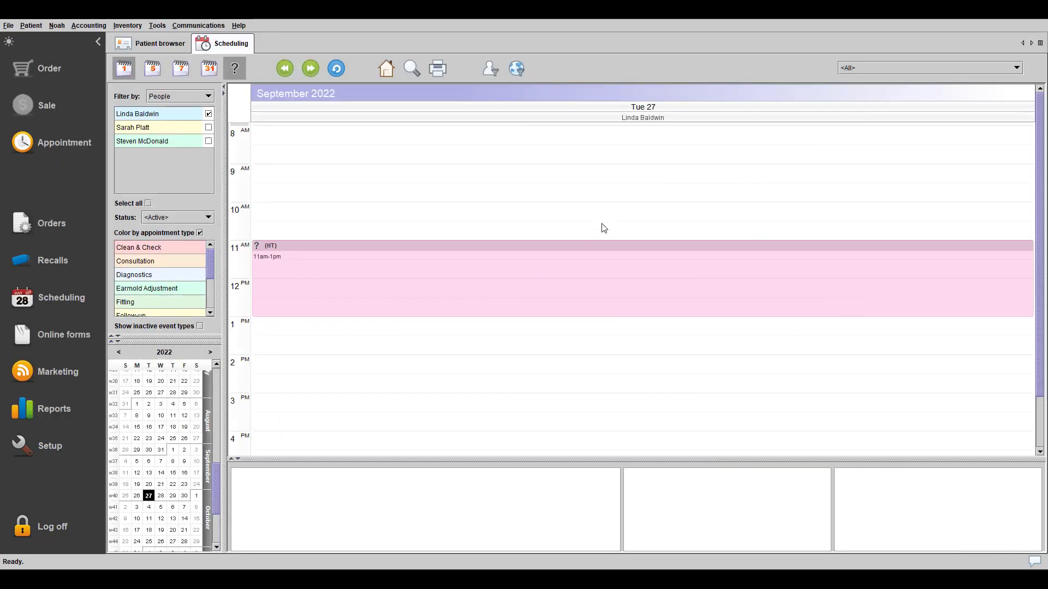
# - Open the Integrated payments settings under Payment methods and launch the configuration wizard
pyautogui.click(47, 448)
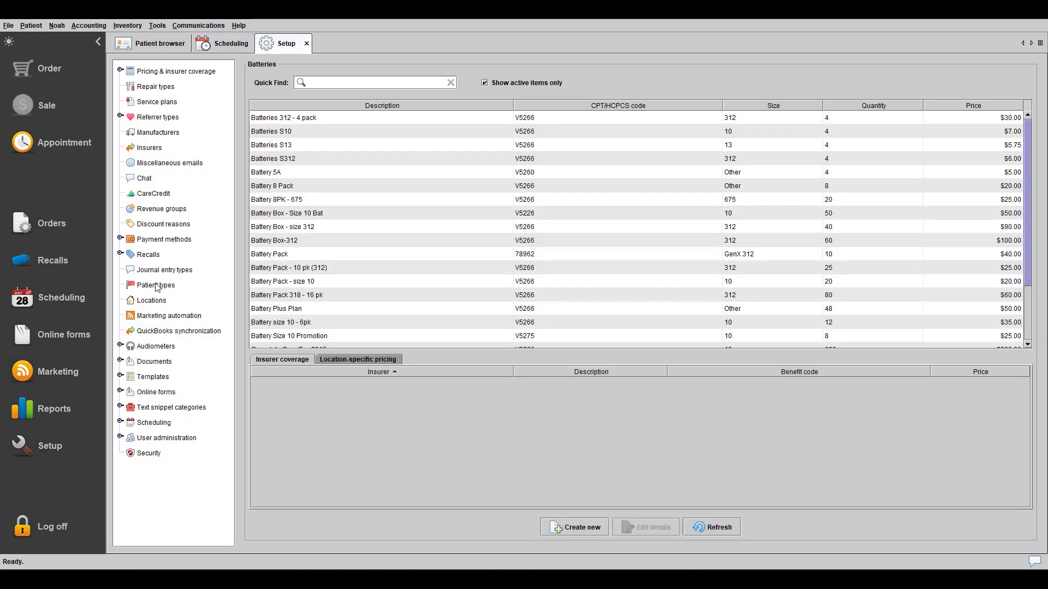
pyautogui.click(163, 240)
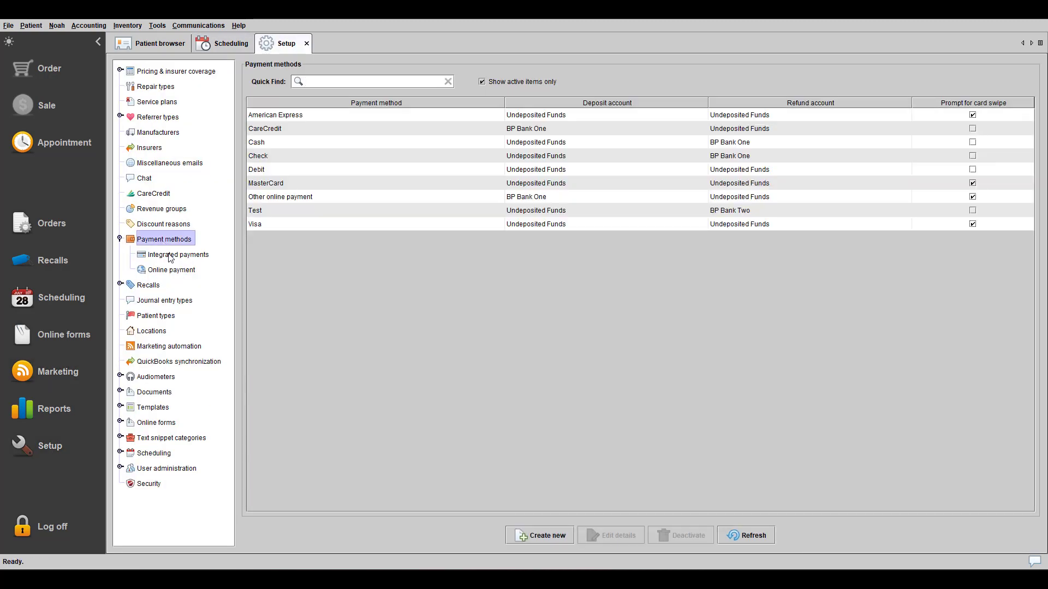
pyautogui.click(173, 257)
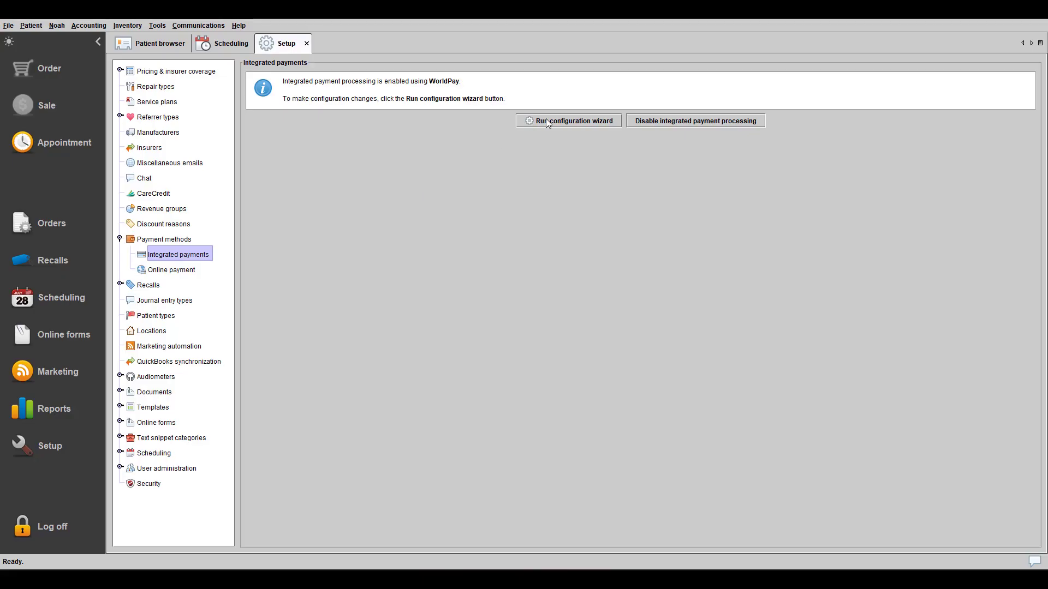
pyautogui.click(546, 119)
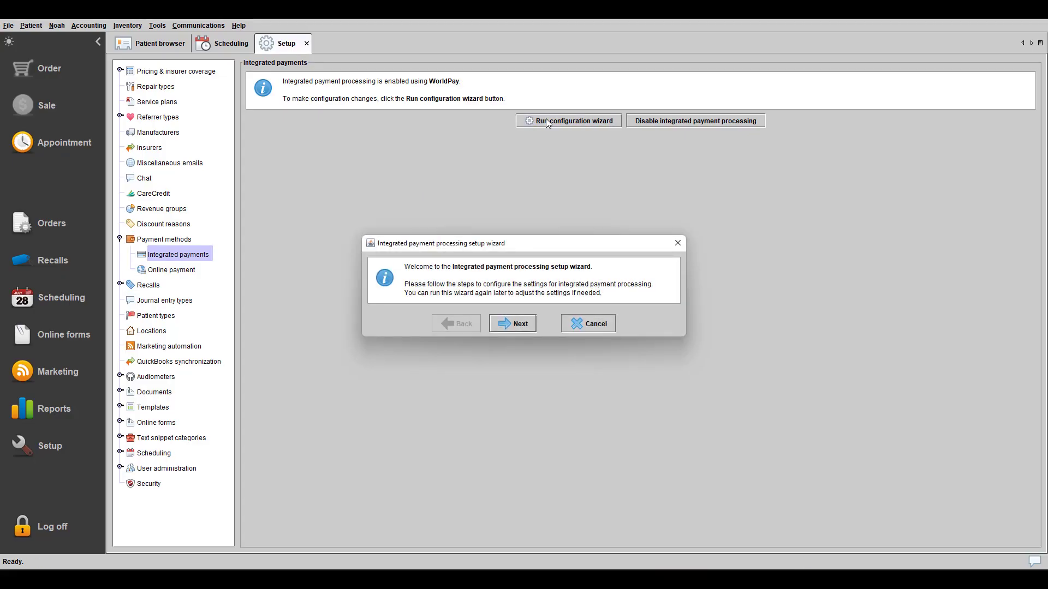
# - Keep WorldPay as the processing platform with a single account and review the account details
pyautogui.click(521, 325)
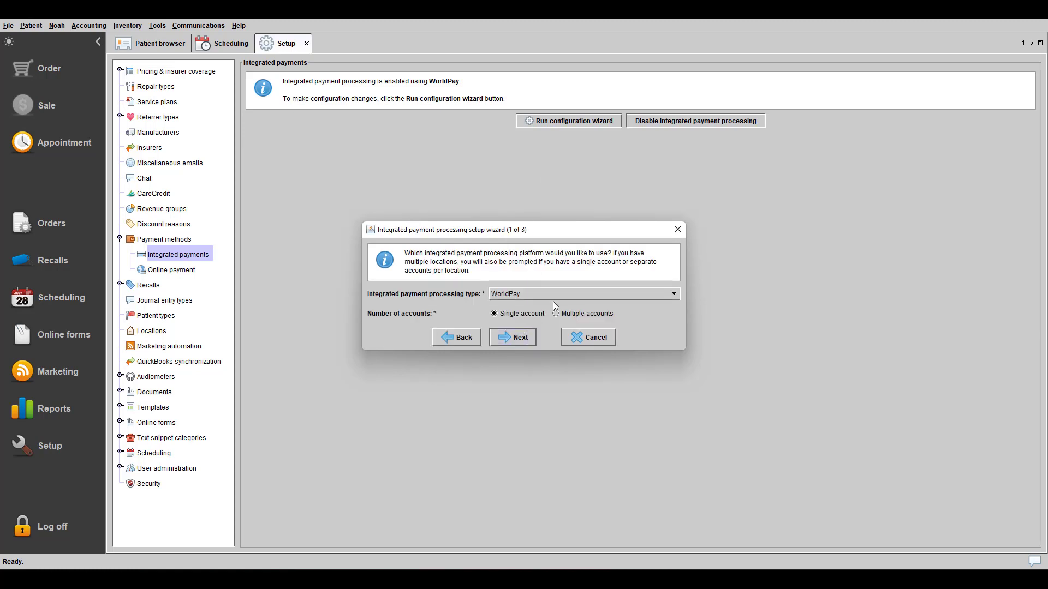
pyautogui.click(572, 295)
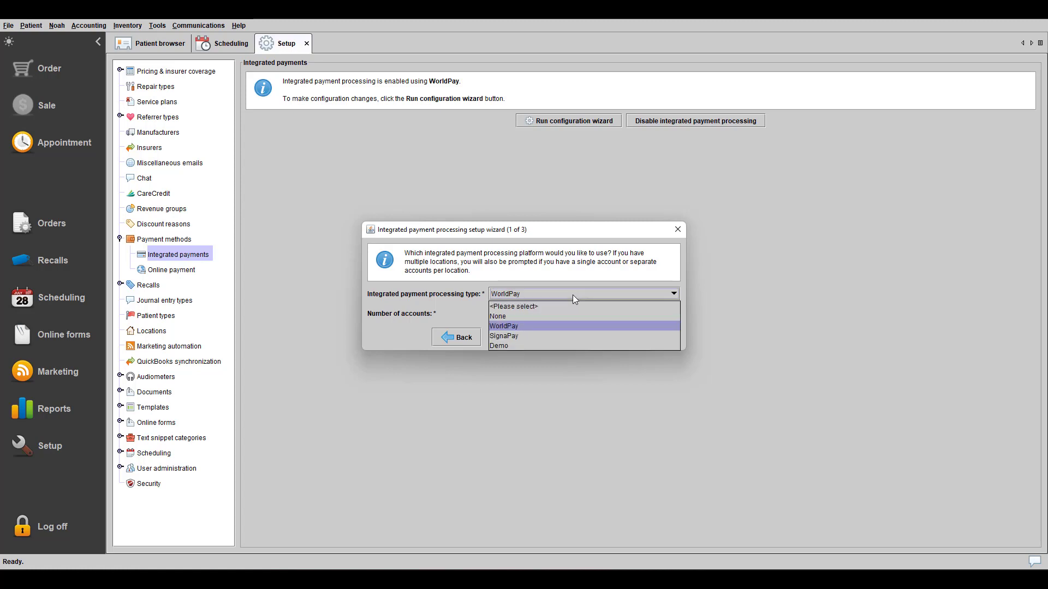
pyautogui.click(540, 328)
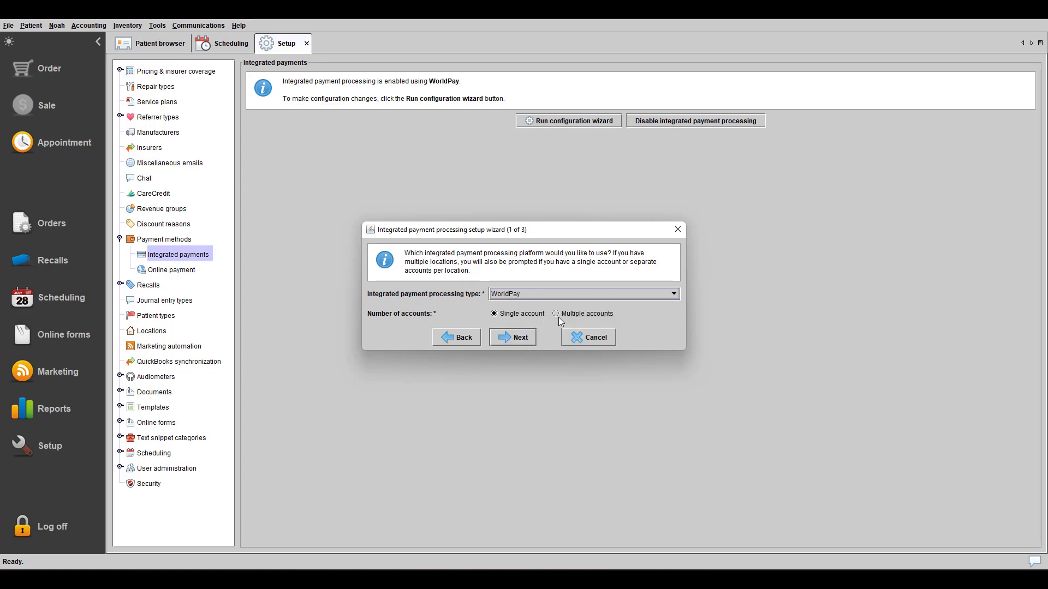
pyautogui.click(518, 337)
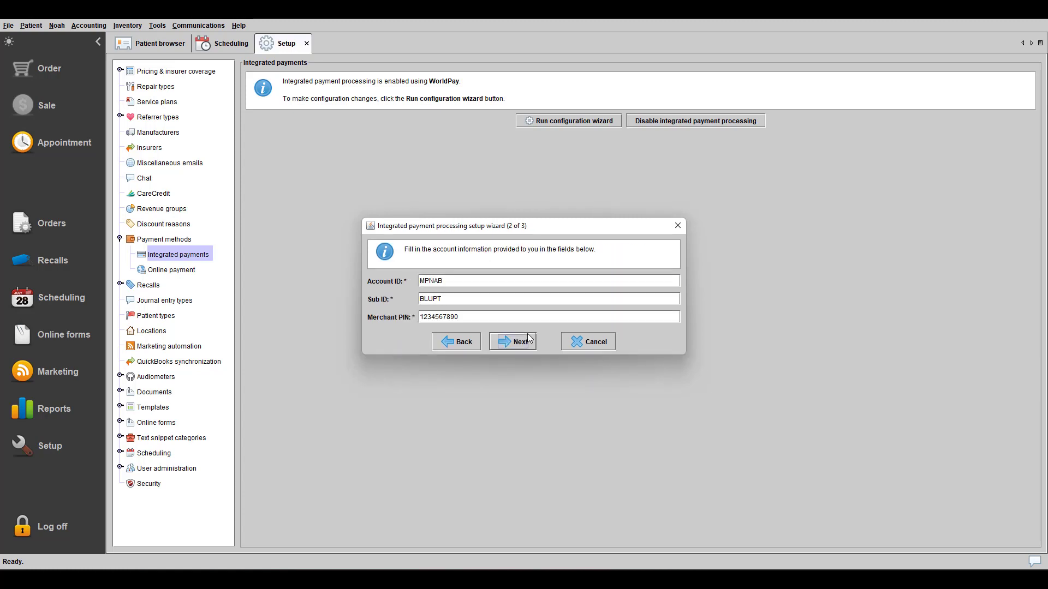
pyautogui.click(532, 298)
# - Turn on card-swipe prompting for MasterCard and finish the payment setup wizard
pyautogui.click(529, 342)
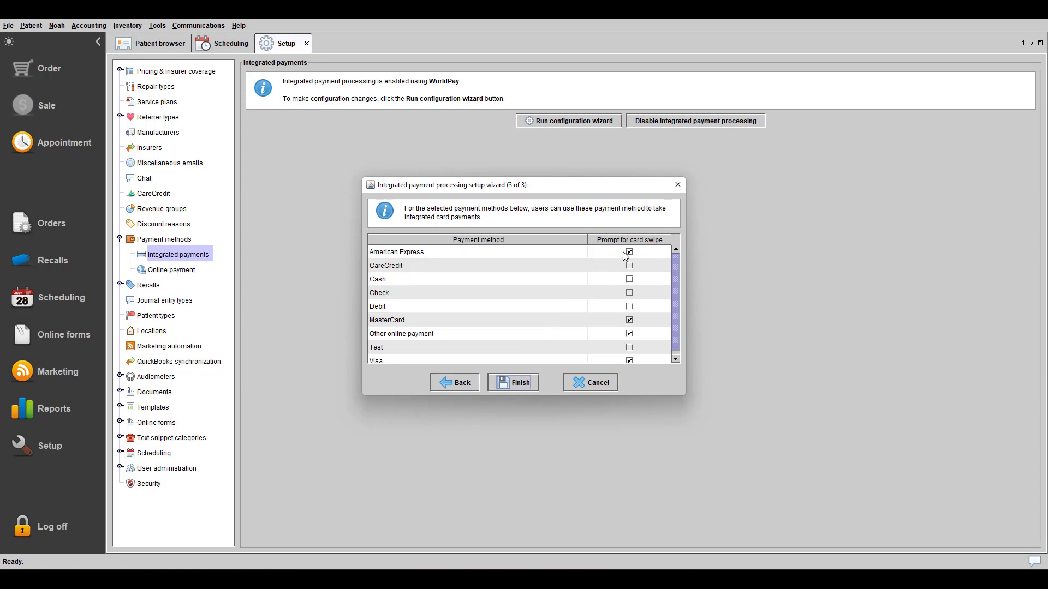
pyautogui.click(630, 320)
pyautogui.scroll(-1, 633, 356)
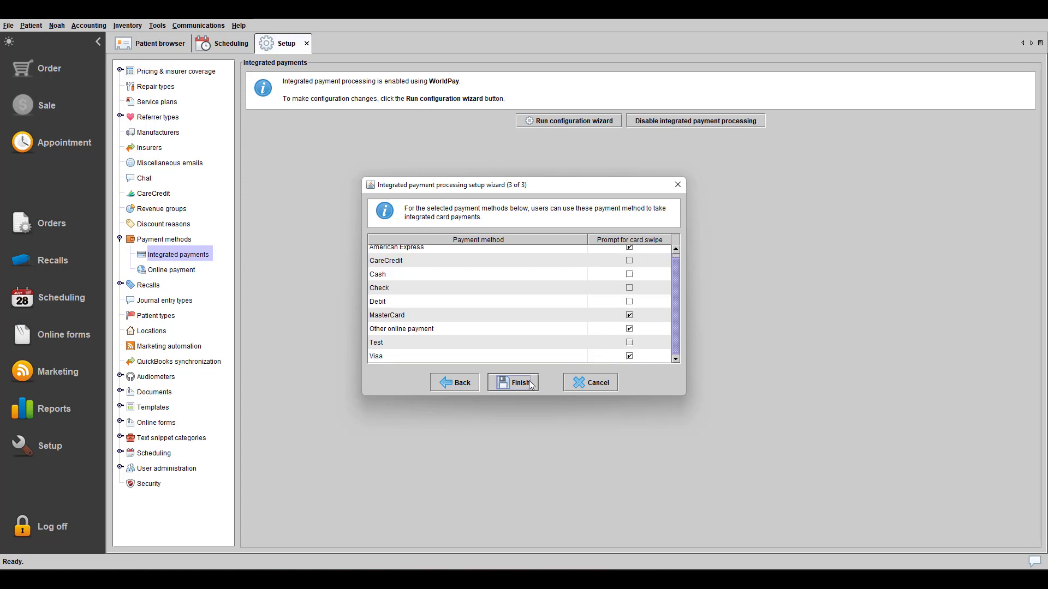
pyautogui.click(528, 383)
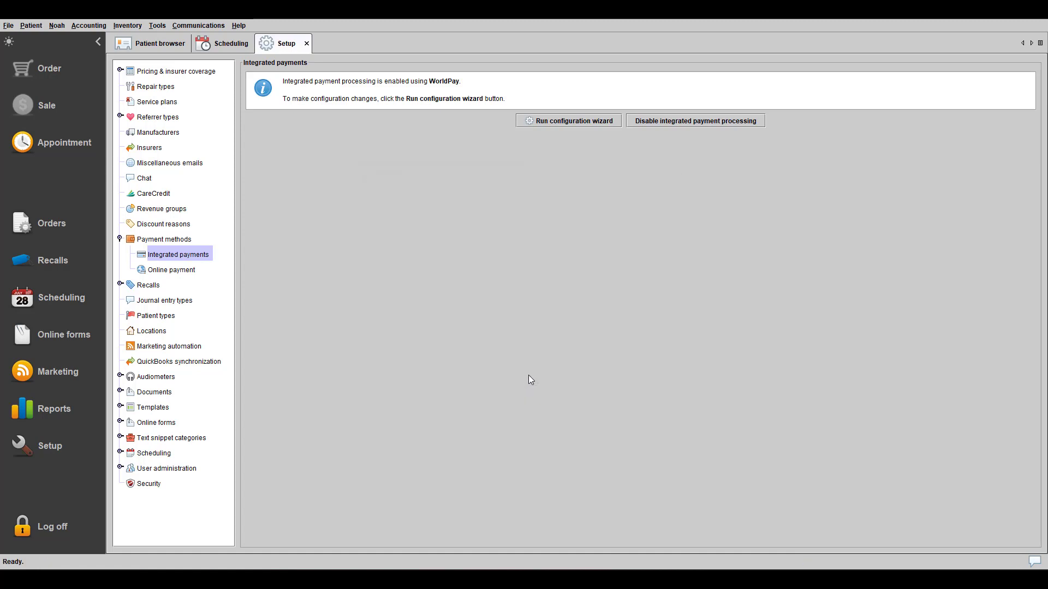
# - Open the patient's record from the Patient browser and view their sales history
pyautogui.click(307, 43)
pyautogui.click(178, 48)
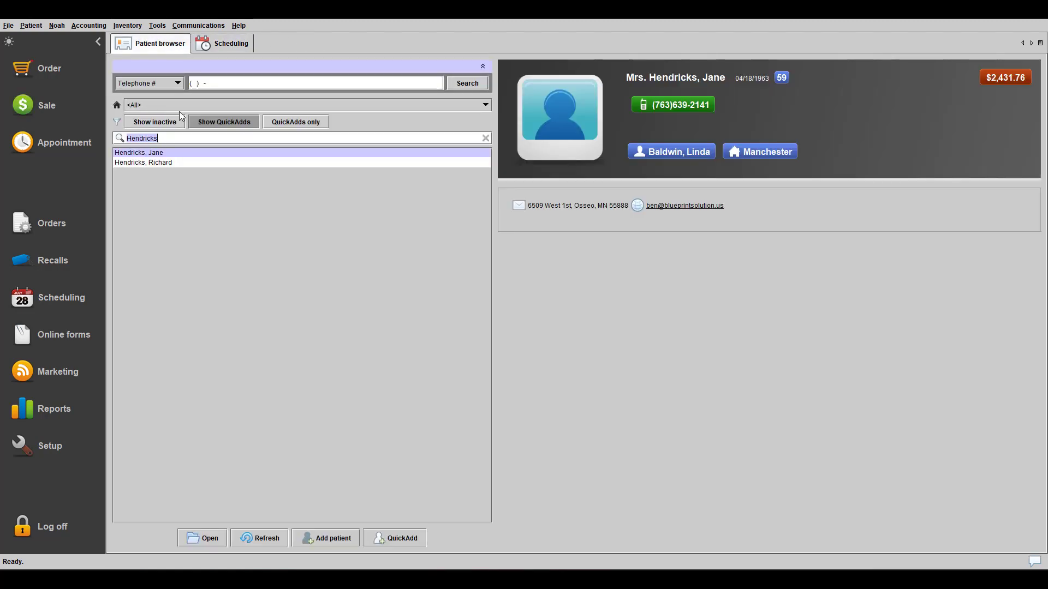
pyautogui.doubleClick(167, 153)
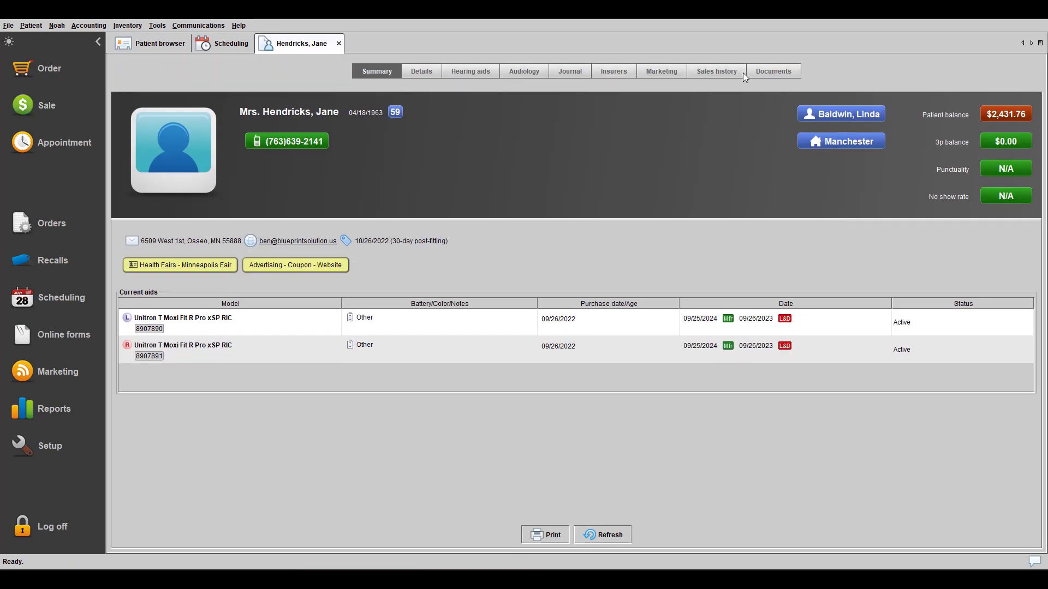
pyautogui.click(743, 73)
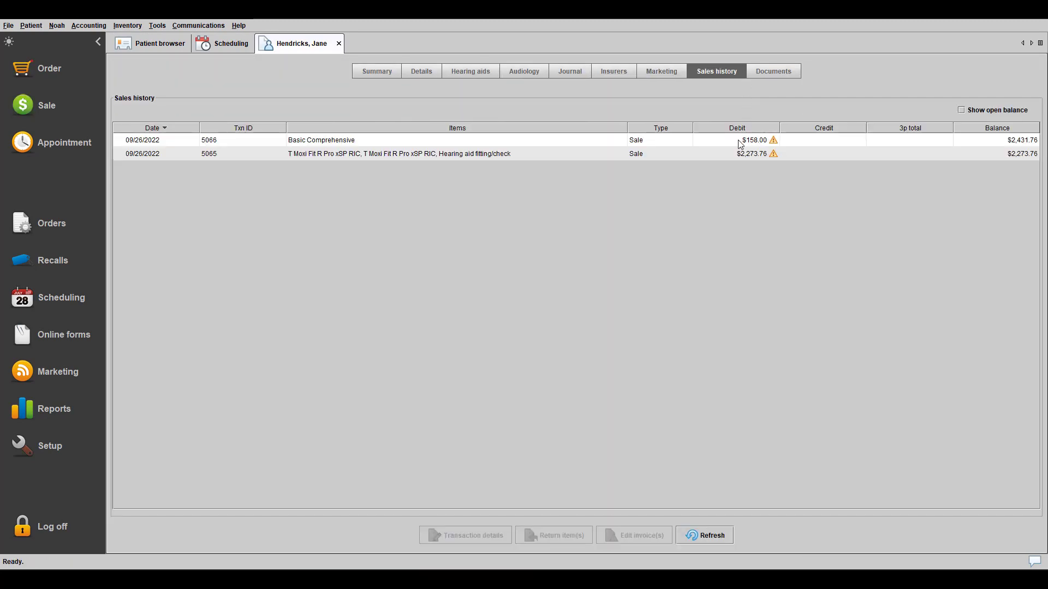
# - Receive a $158.00 MasterCard payment on the Basic Comprehensive sale
pyautogui.rightClick(740, 142)
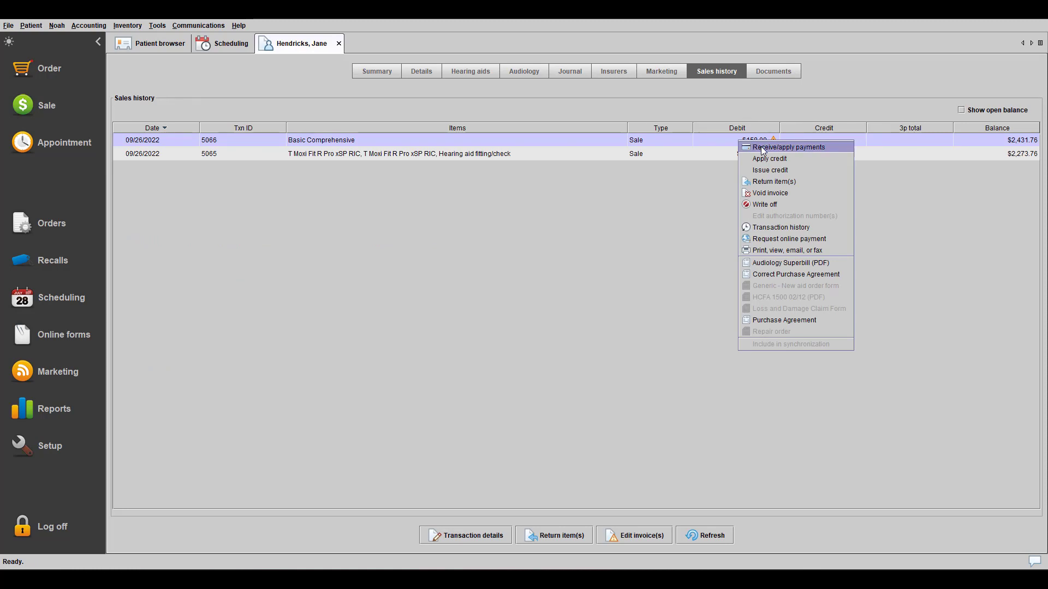
pyautogui.click(762, 148)
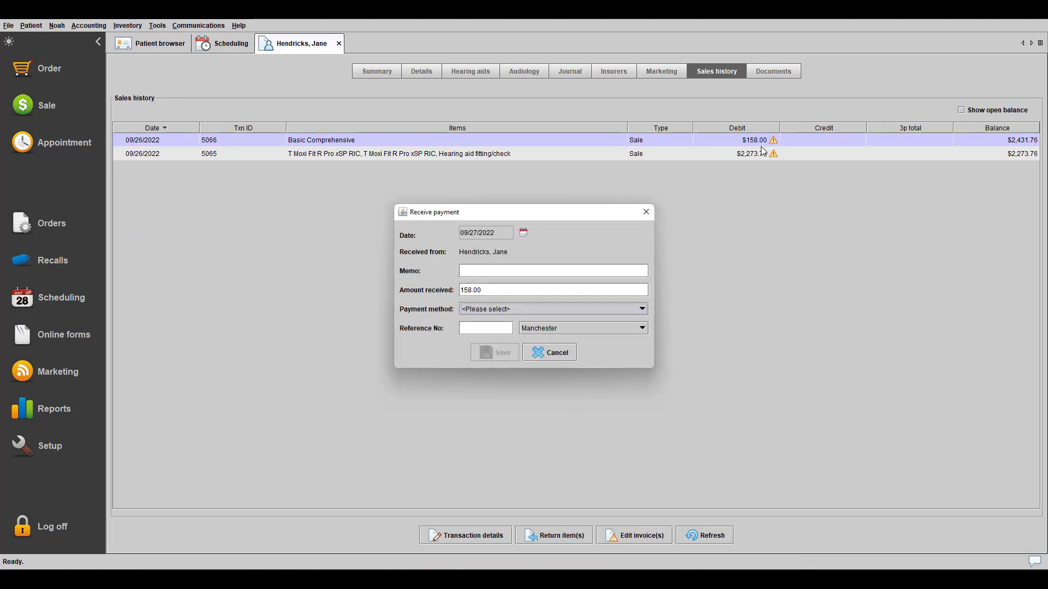
pyautogui.click(642, 310)
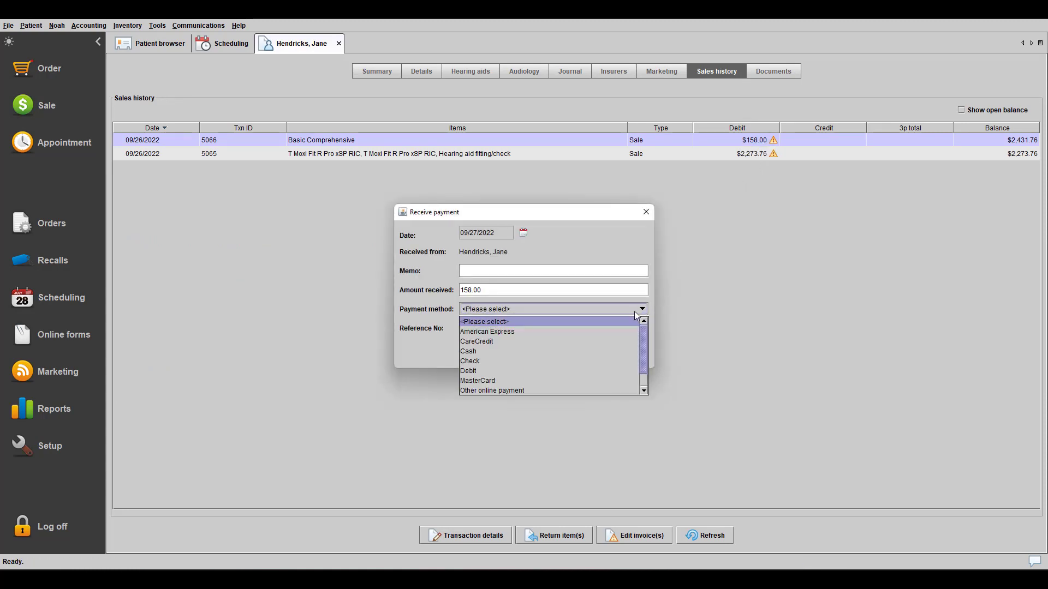
pyautogui.click(550, 381)
pyautogui.click(506, 359)
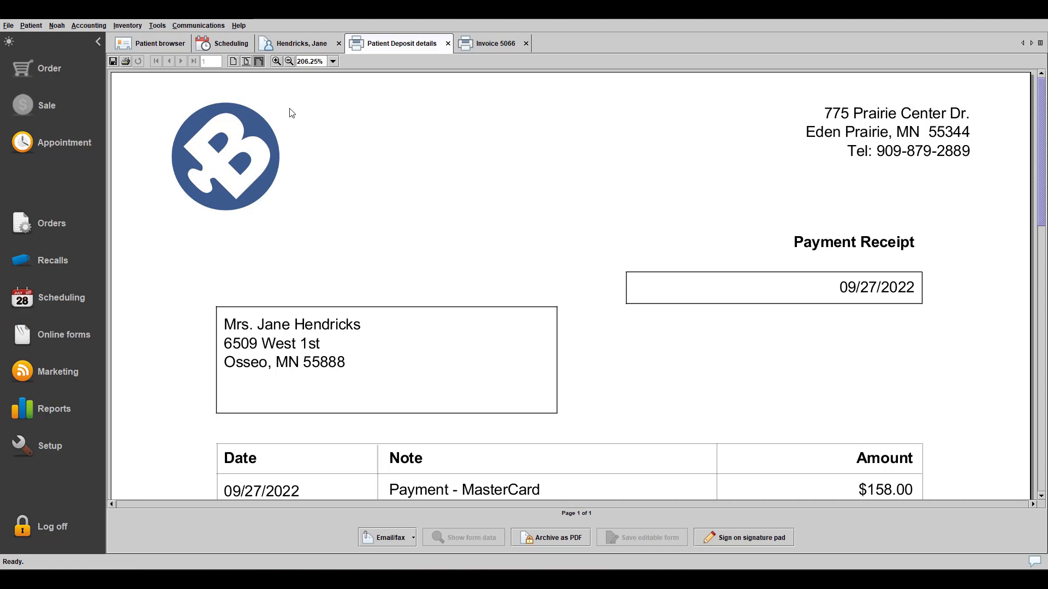
# - Show the receipt full-page, check its Email/fax options, then close the invoice and receipt views
pyautogui.click(233, 61)
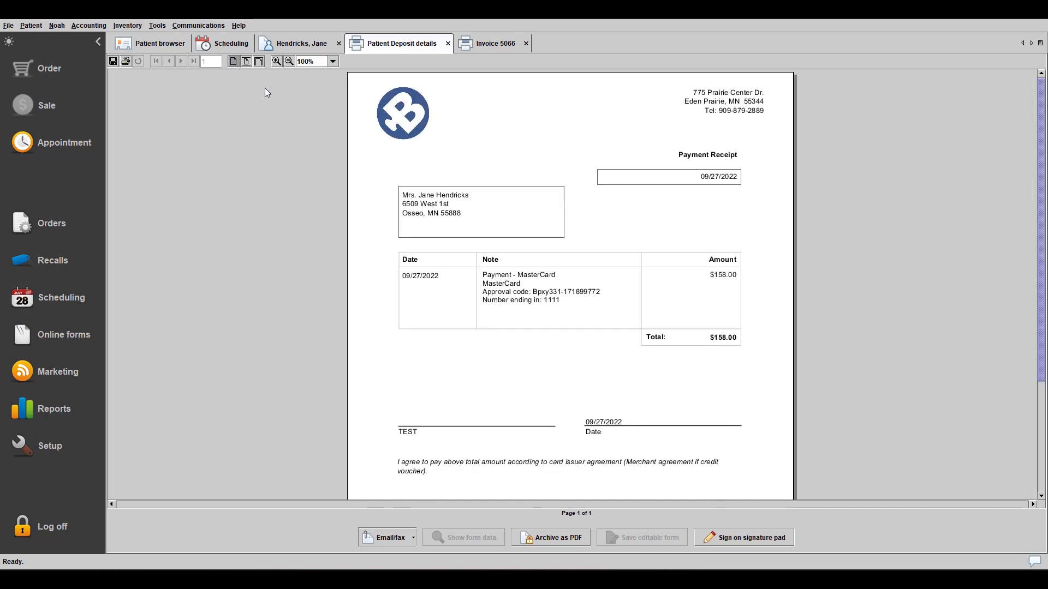
pyautogui.click(410, 541)
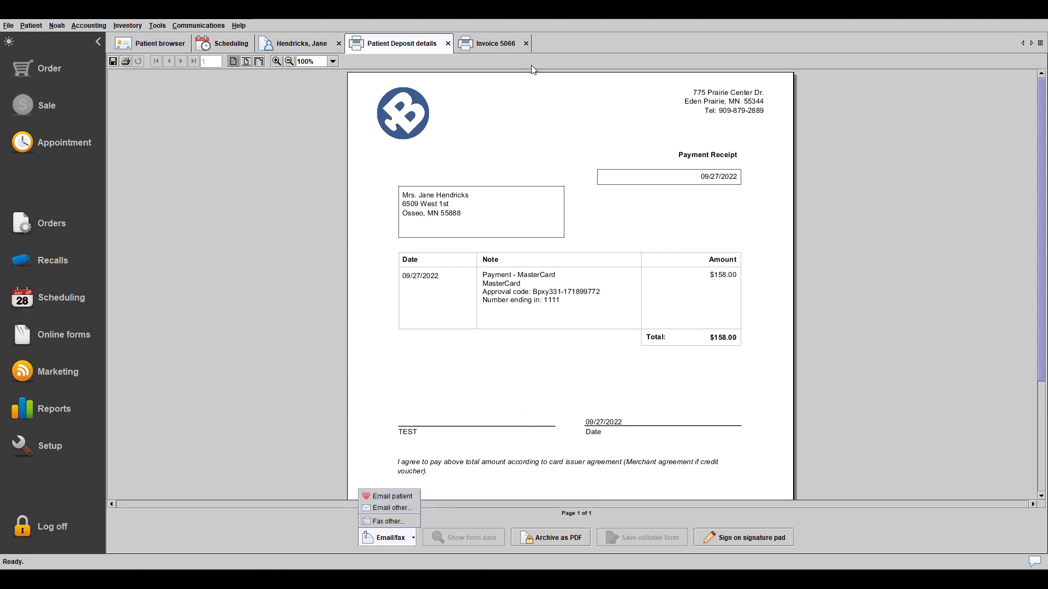
pyautogui.click(526, 43)
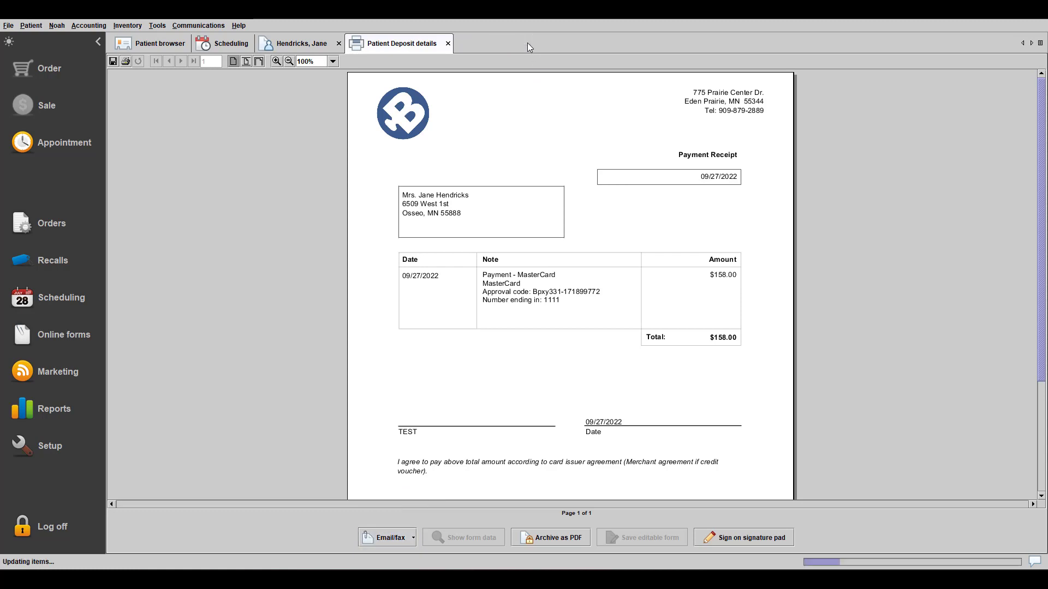
pyautogui.click(448, 44)
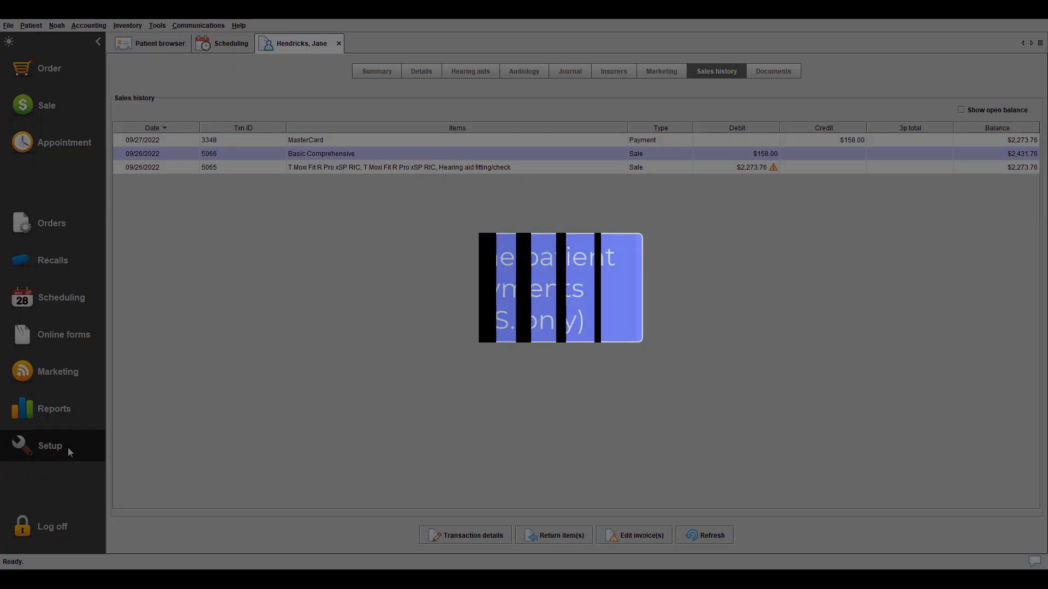
# - Open the Online payment settings under Payment methods and start the Enable online payment wizard
pyautogui.click(67, 447)
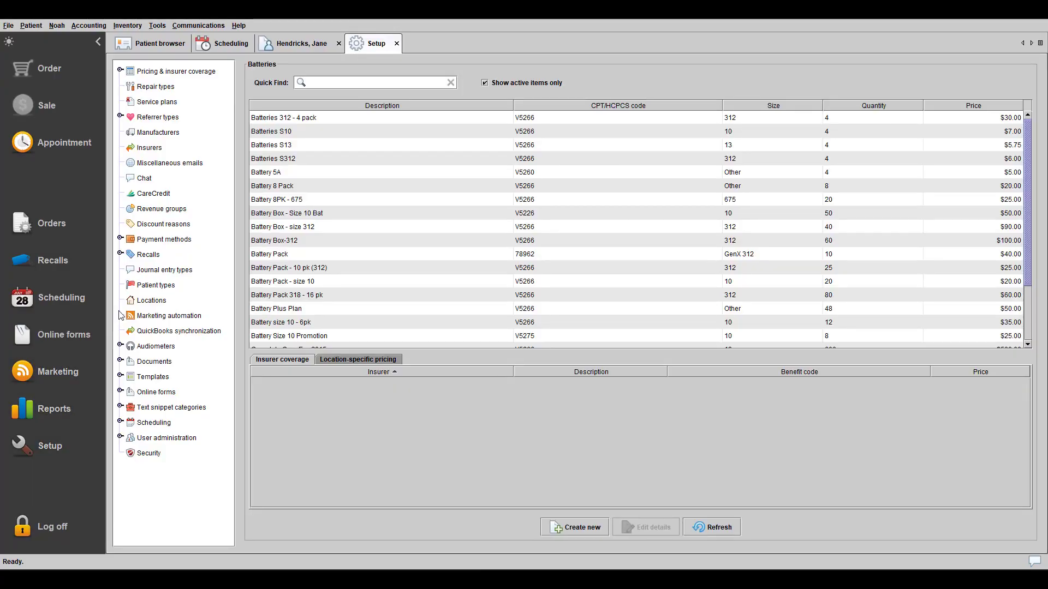
pyautogui.click(164, 240)
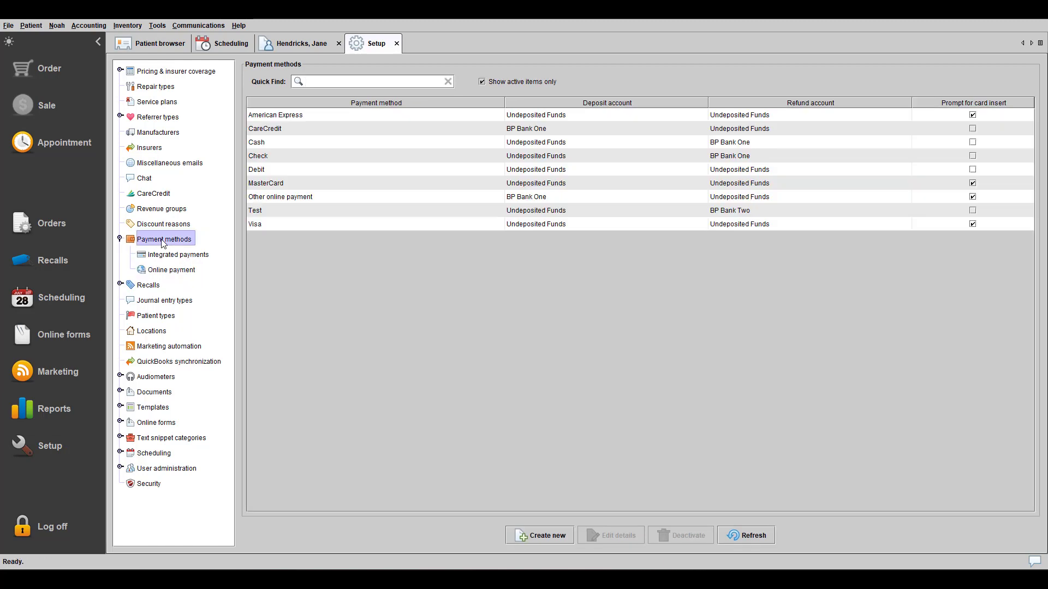
pyautogui.click(167, 271)
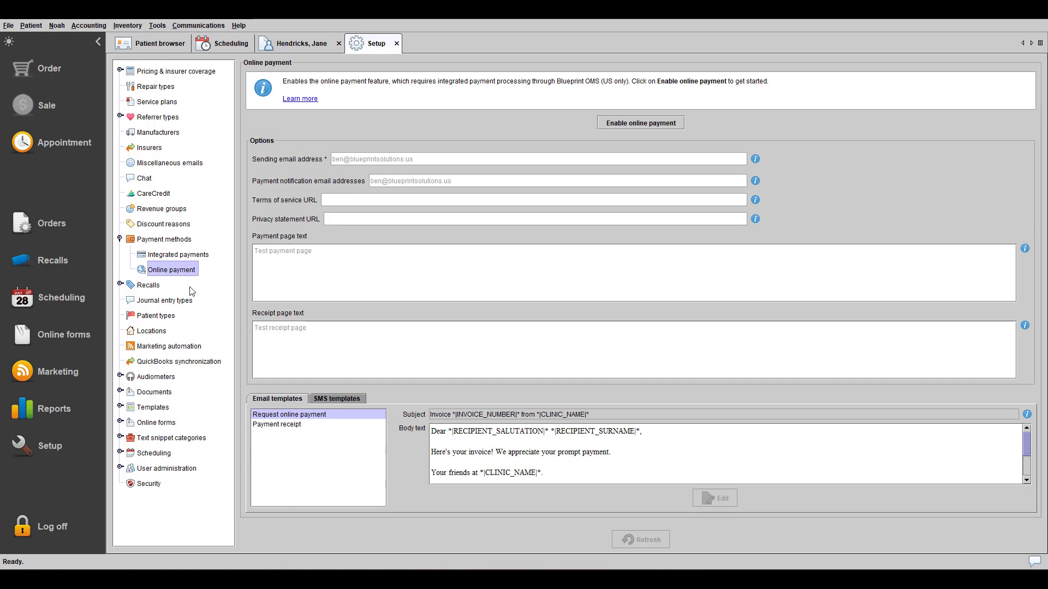
pyautogui.click(655, 127)
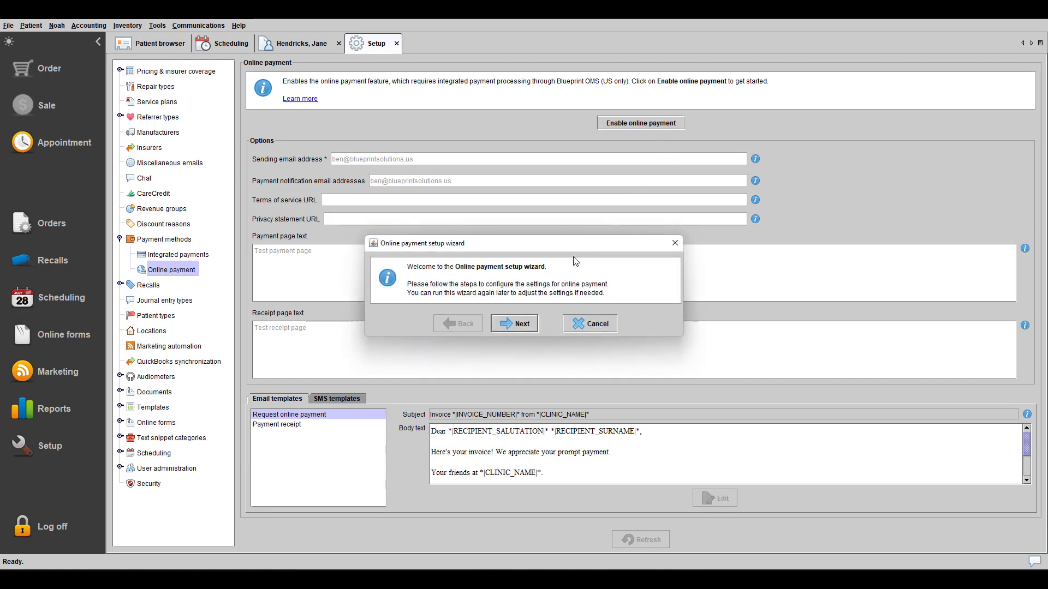
# - Confirm the sending and notification email addresses, enable online payment, and view the SMS templates
pyautogui.click(530, 332)
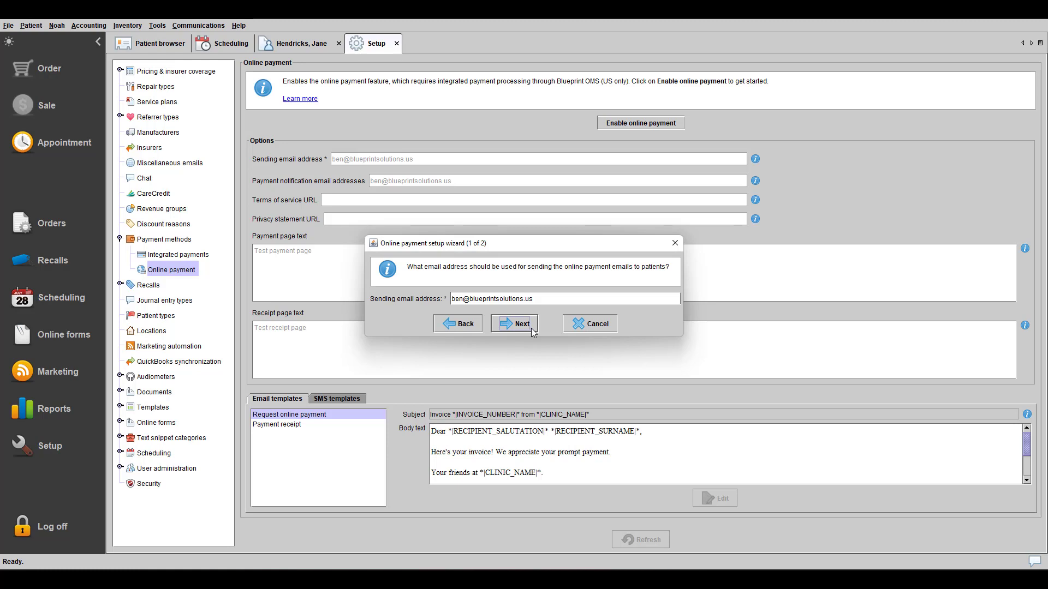
pyautogui.click(522, 324)
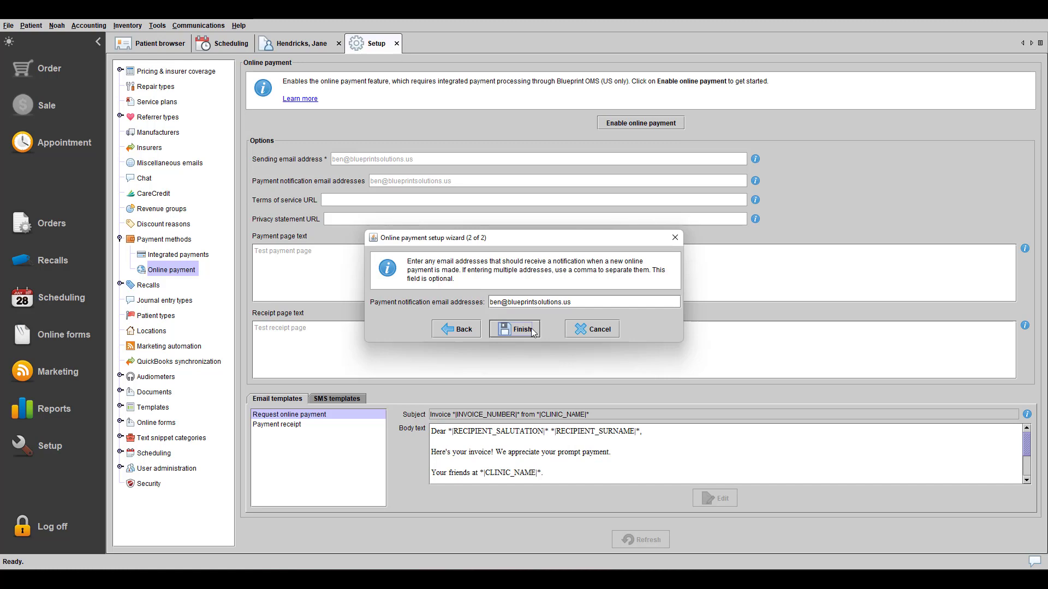
pyautogui.click(531, 329)
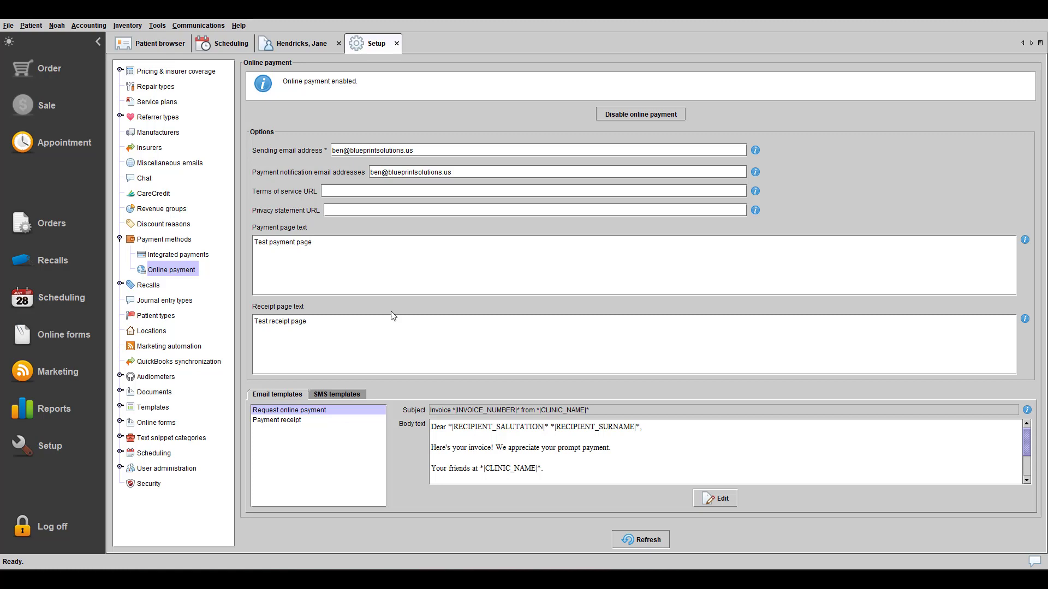
pyautogui.click(348, 395)
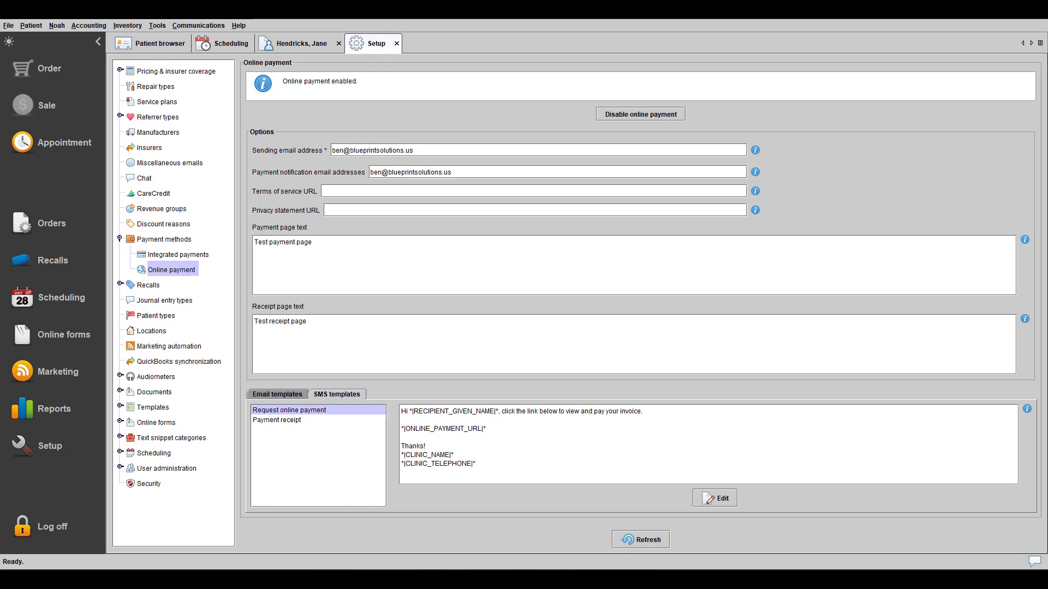
# - From the patient's sales history, request online payment for the 09/26/2022 invoice 5065
pyautogui.click(298, 44)
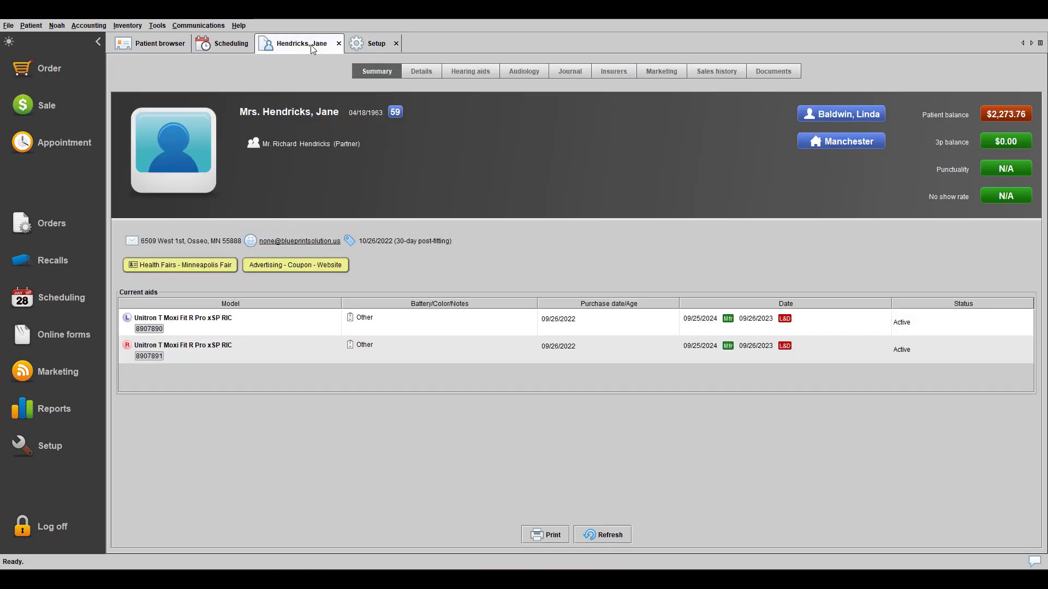
pyautogui.click(713, 74)
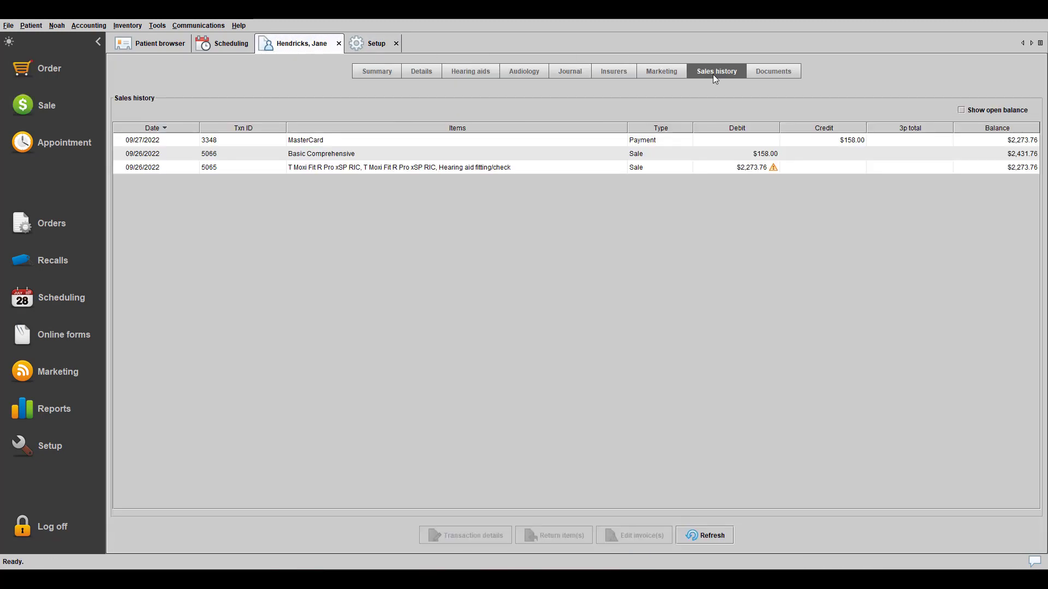
pyautogui.rightClick(704, 170)
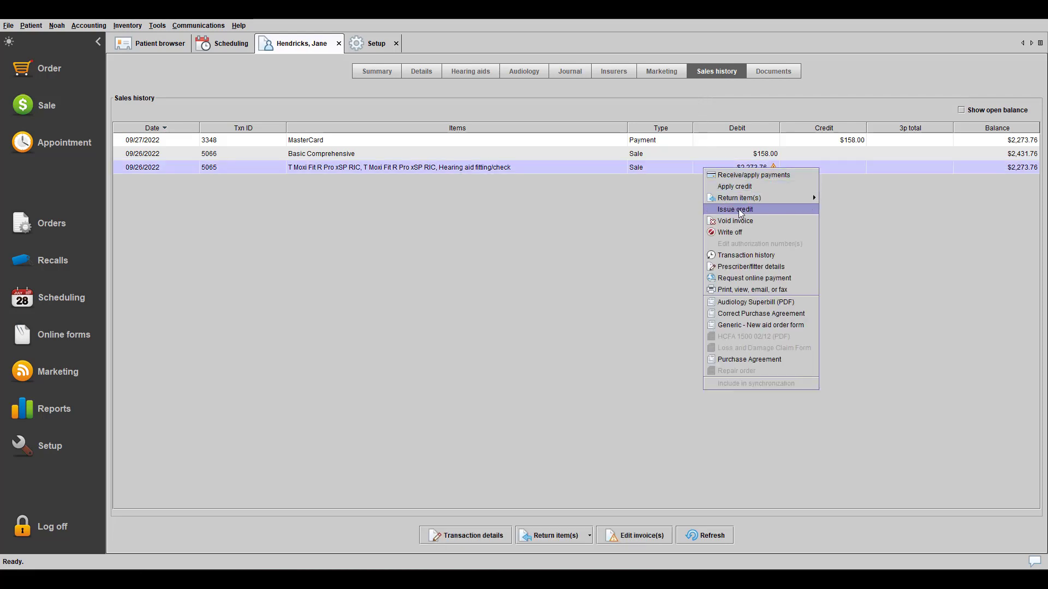
pyautogui.click(745, 284)
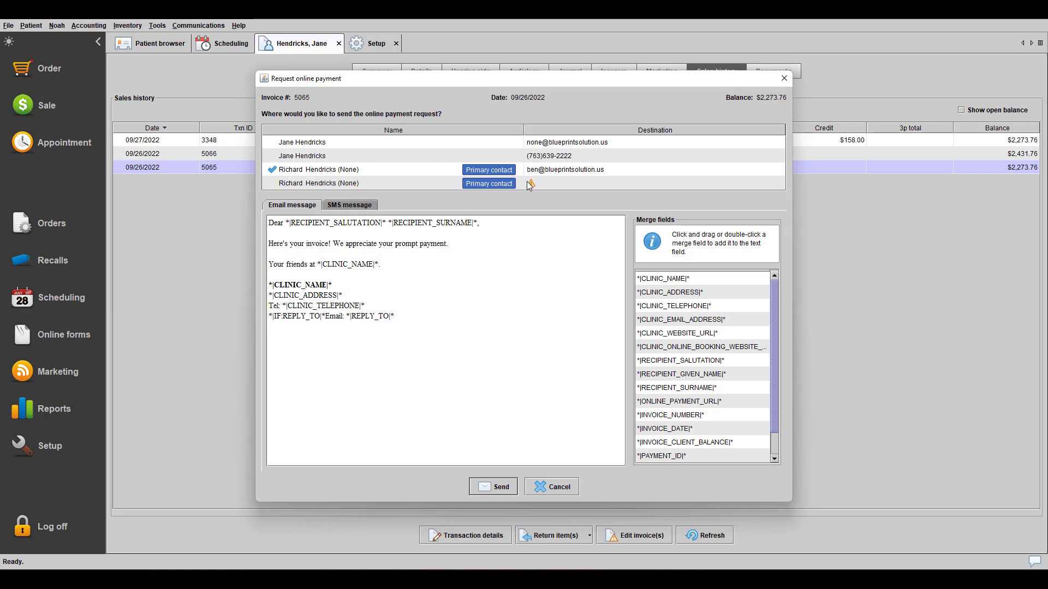
# - Fill in the second contact's missing phone number and add it as a recipient
pyautogui.moveTo(529, 187)
pyautogui.click(547, 183)
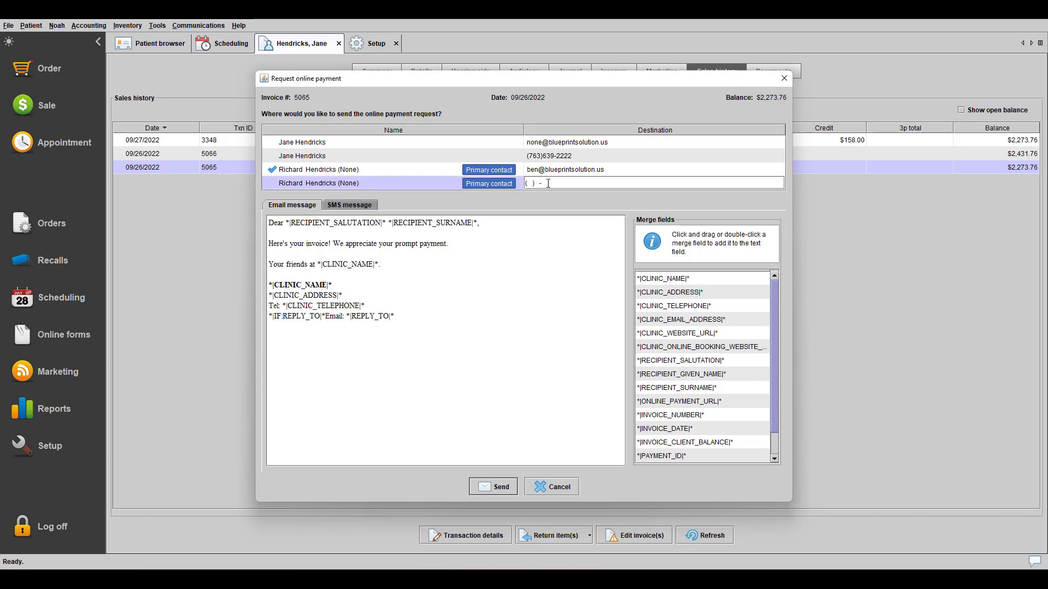
pyautogui.press('Return')
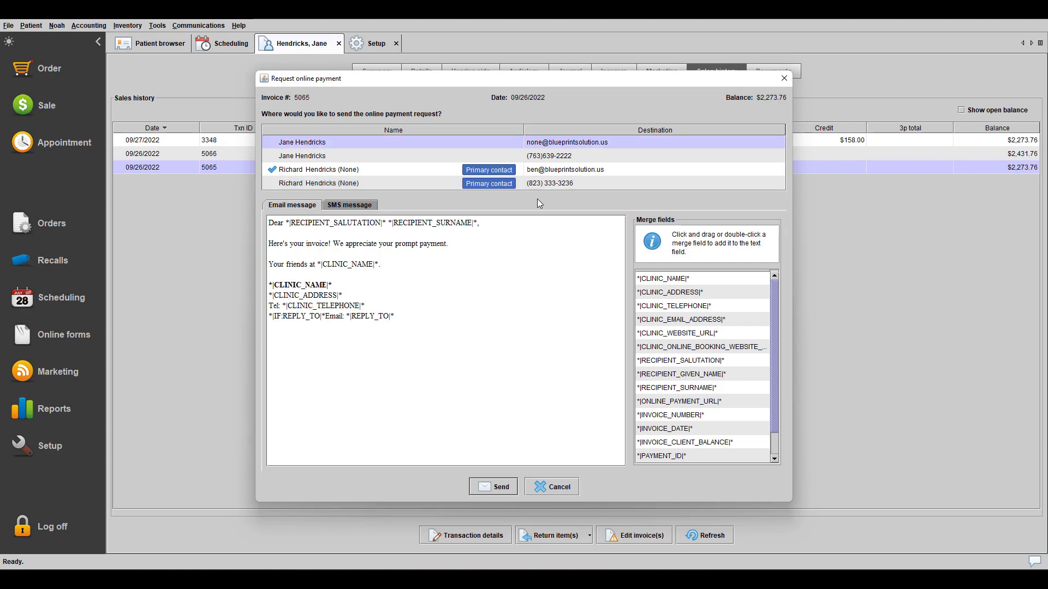
pyautogui.click(271, 183)
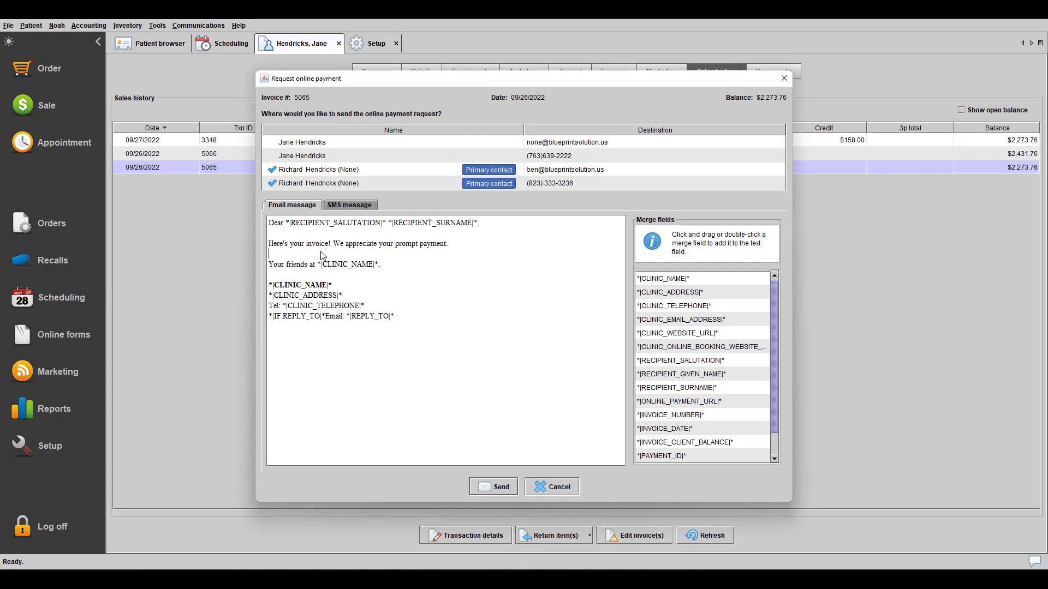
# - Send the invoice 5065 payment request and dismiss the confirmation
pyautogui.click(458, 249)
pyautogui.click(492, 483)
pyautogui.click(521, 309)
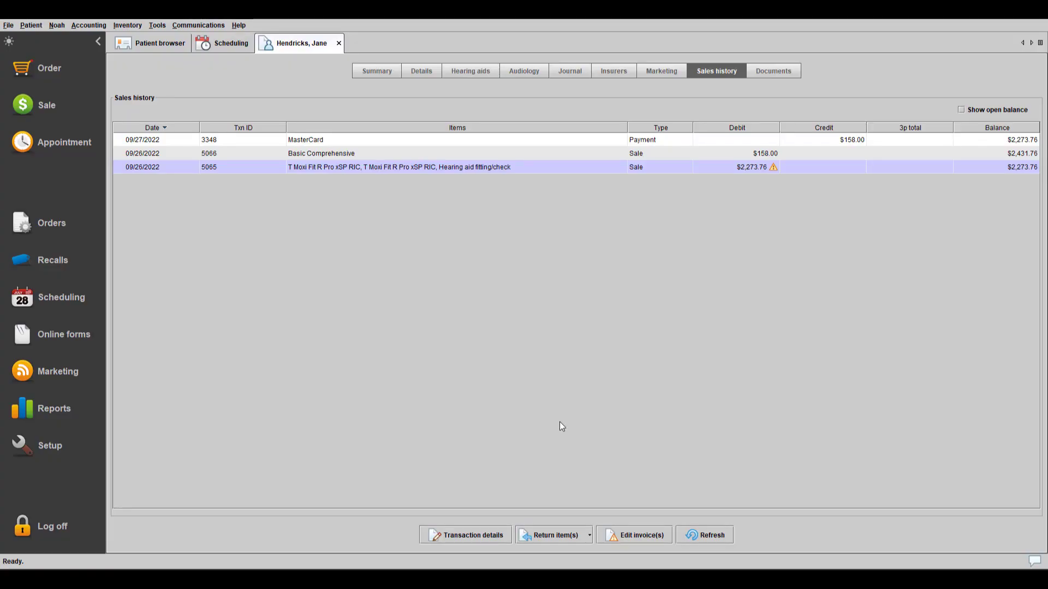
pyautogui.click(634, 143)
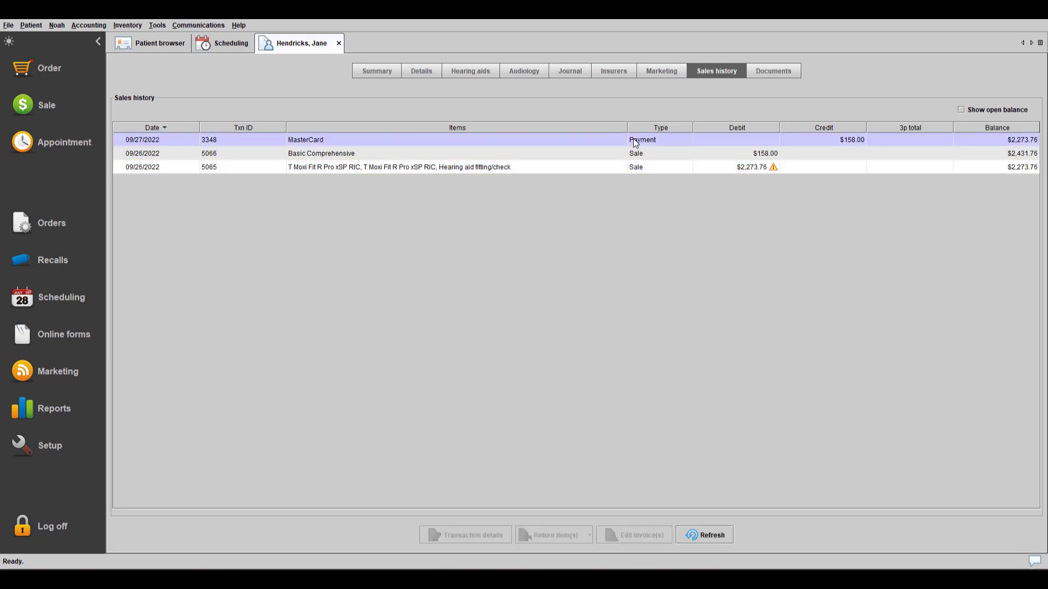
pyautogui.rightClick(680, 137)
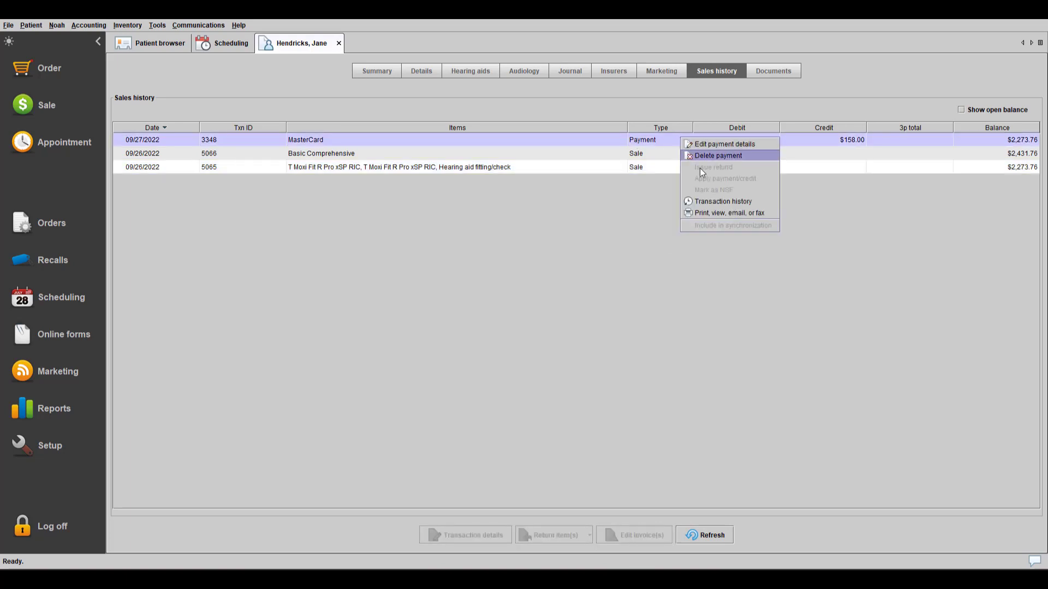
pyautogui.click(709, 200)
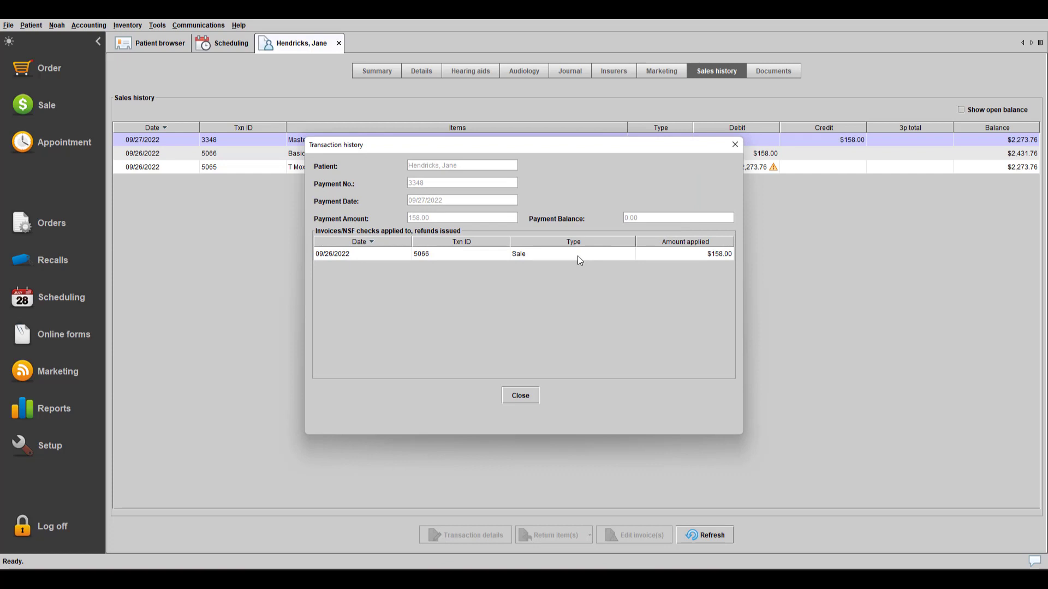
pyautogui.click(731, 144)
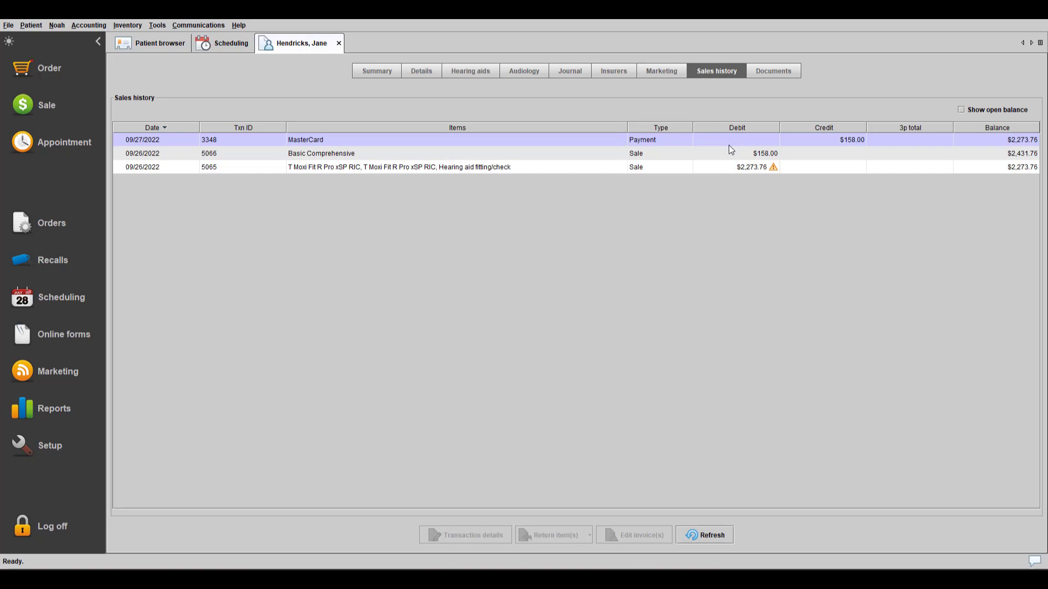
# - Send another invoice 5065 payment request with a 'Thanks' line added below the sign-off
pyautogui.click(712, 172)
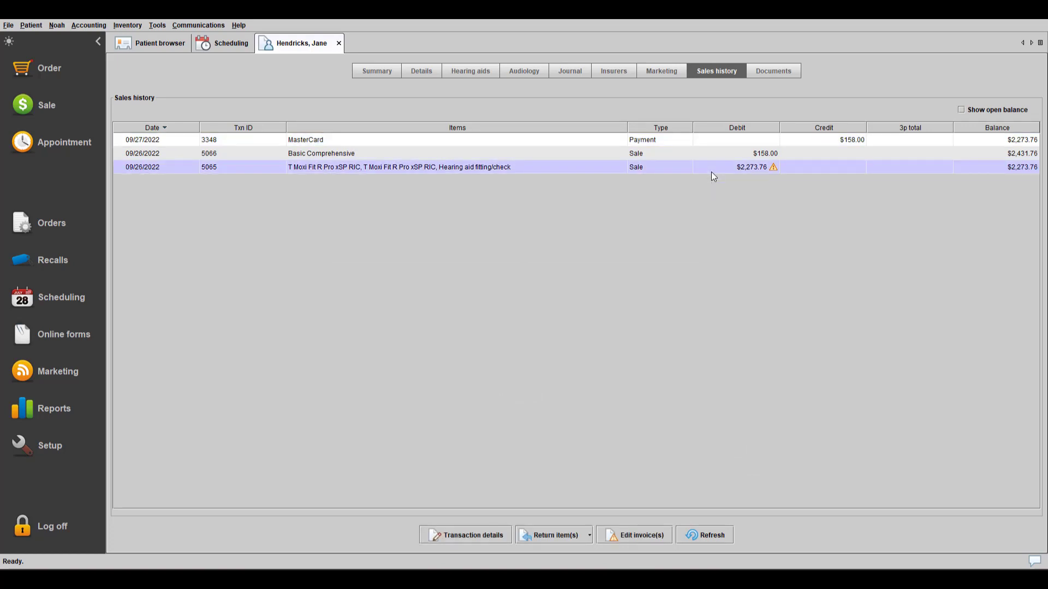
pyautogui.rightClick(712, 175)
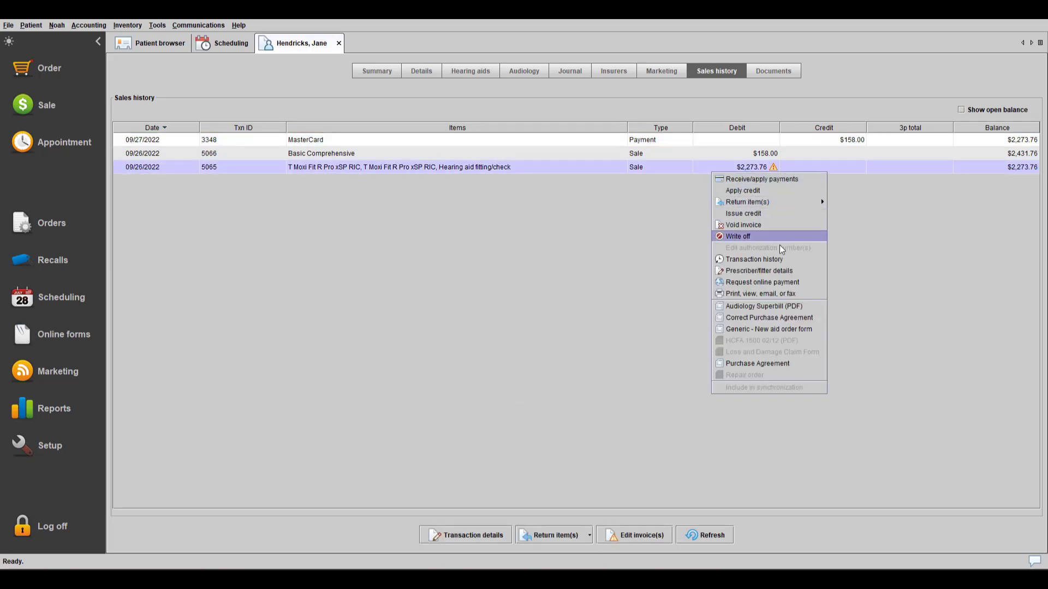
pyautogui.click(799, 284)
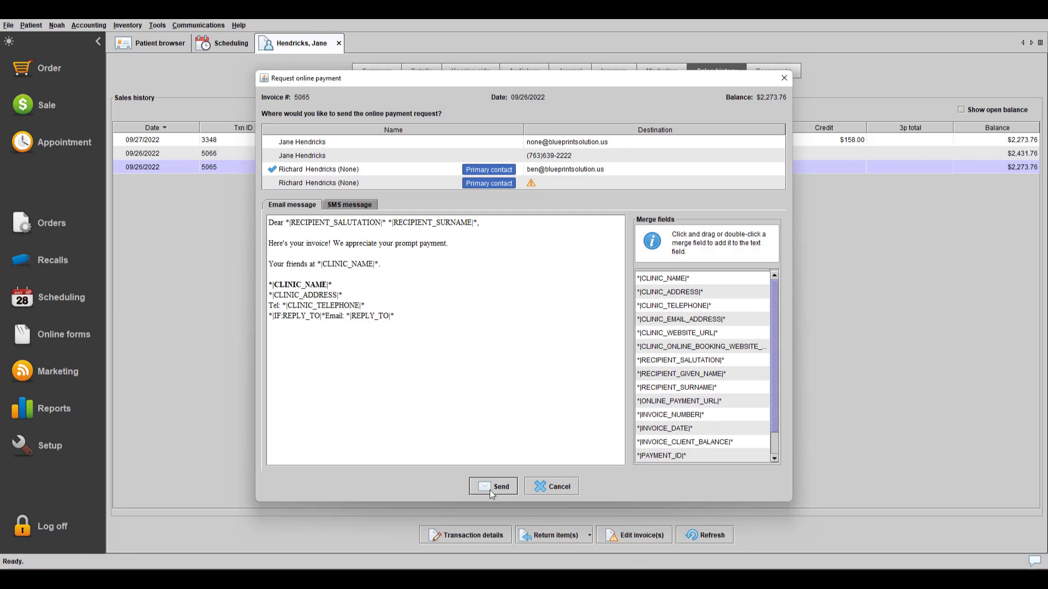
pyautogui.click(388, 266)
pyautogui.press('Return')
pyautogui.write('Thanks!')
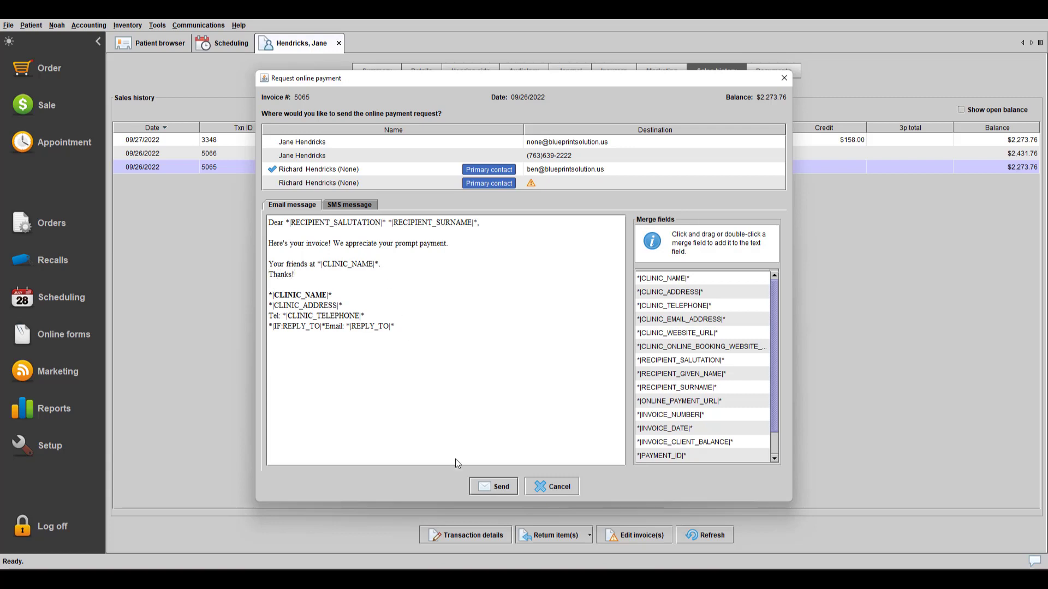
pyautogui.click(477, 490)
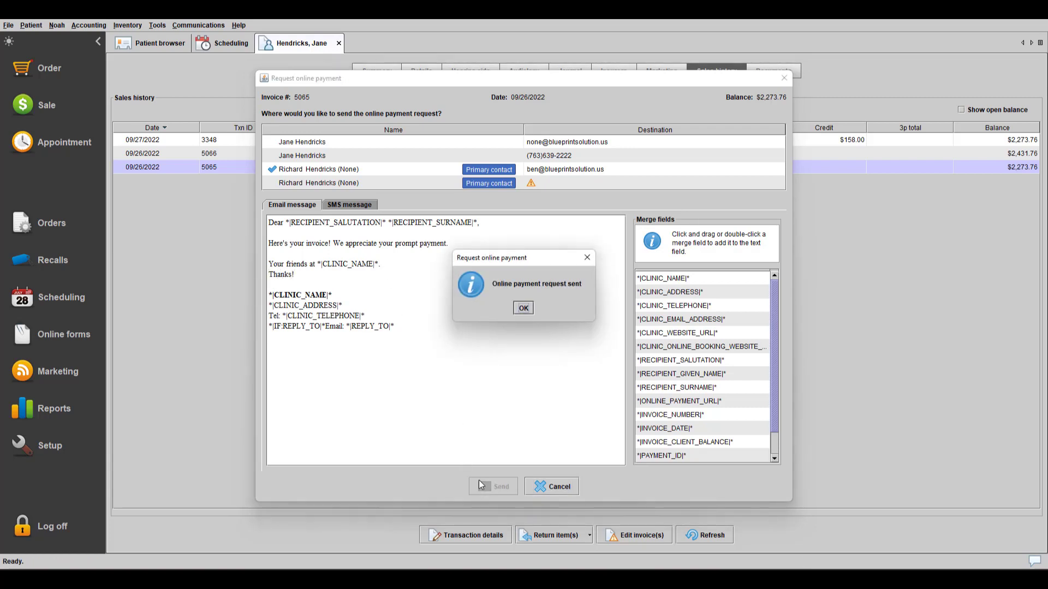
# - Open the invoice payment page from the email and change the payment amount to 1000
pyautogui.click(523, 309)
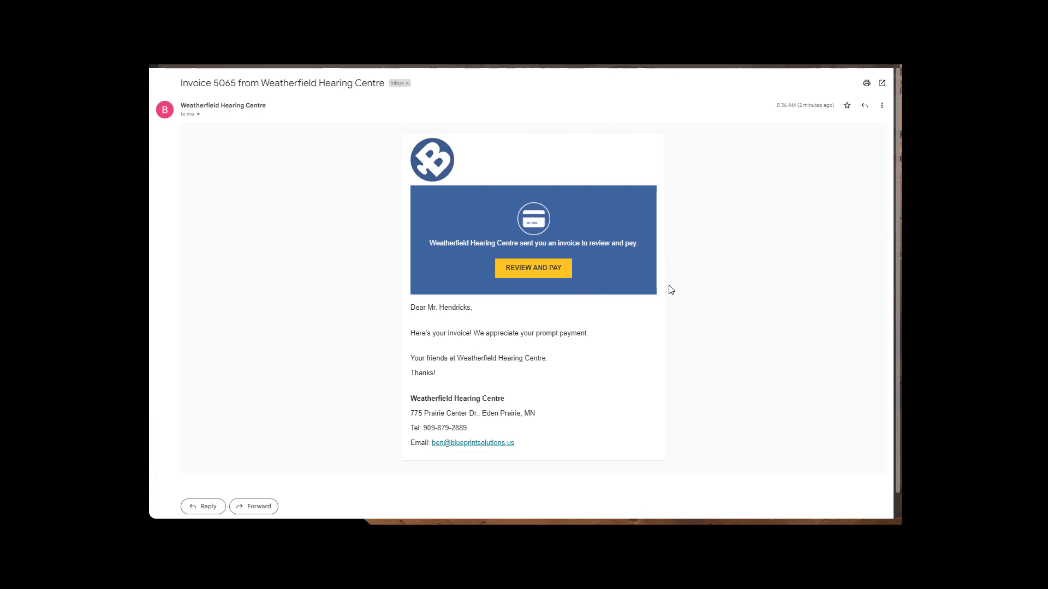
pyautogui.click(551, 276)
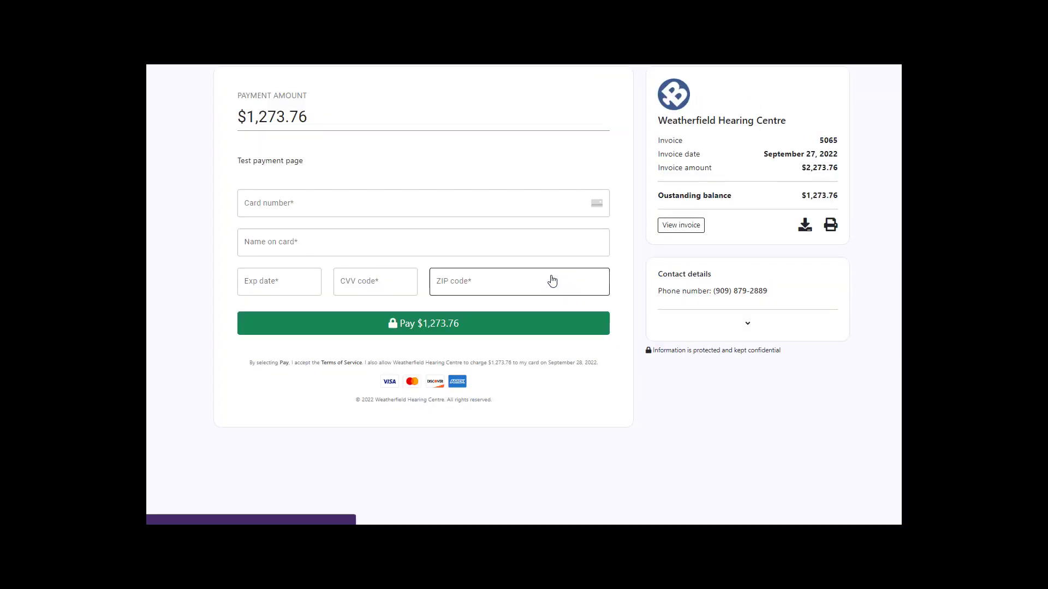
pyautogui.click(307, 116)
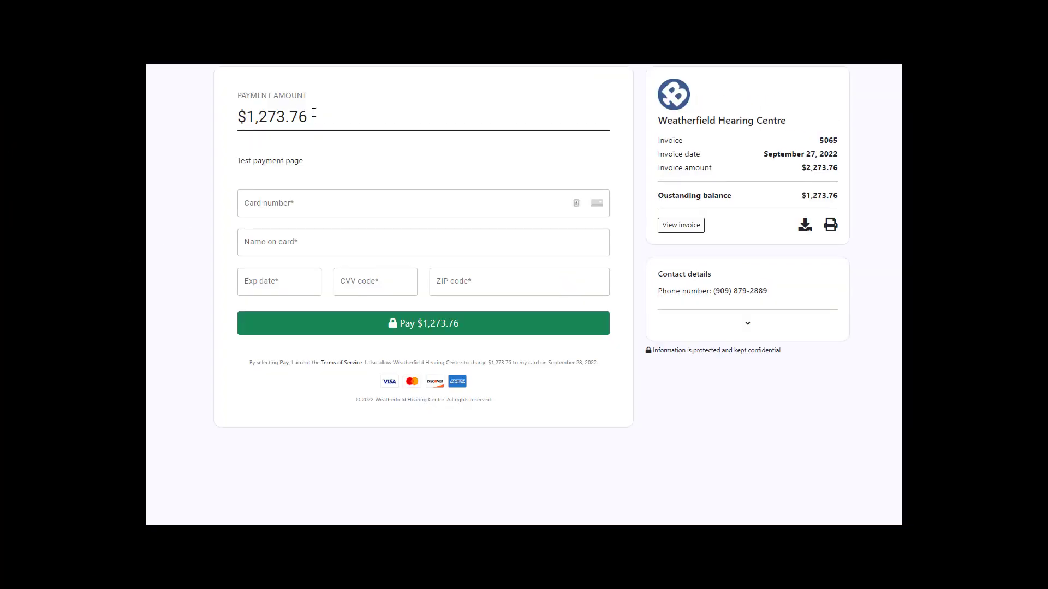
pyautogui.moveTo(307, 116); pyautogui.dragTo(200, 122)
pyautogui.write('1000')
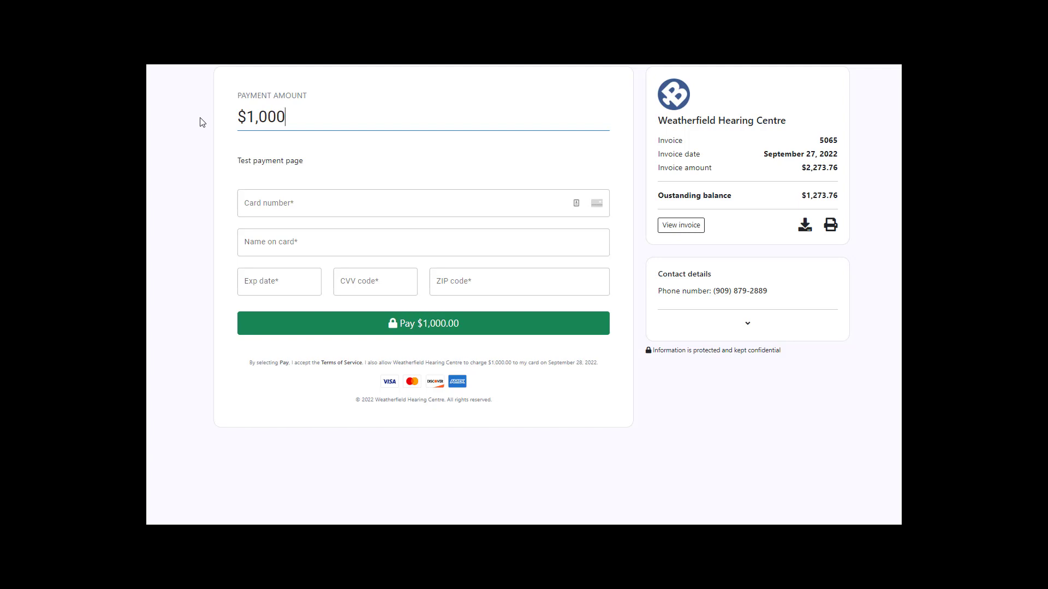
# - Fill in the test card's number, name, expiry, CVV and ZIP code, then submit the payment
pyautogui.press('Tab')
pyautogui.write('4111 1111 11')
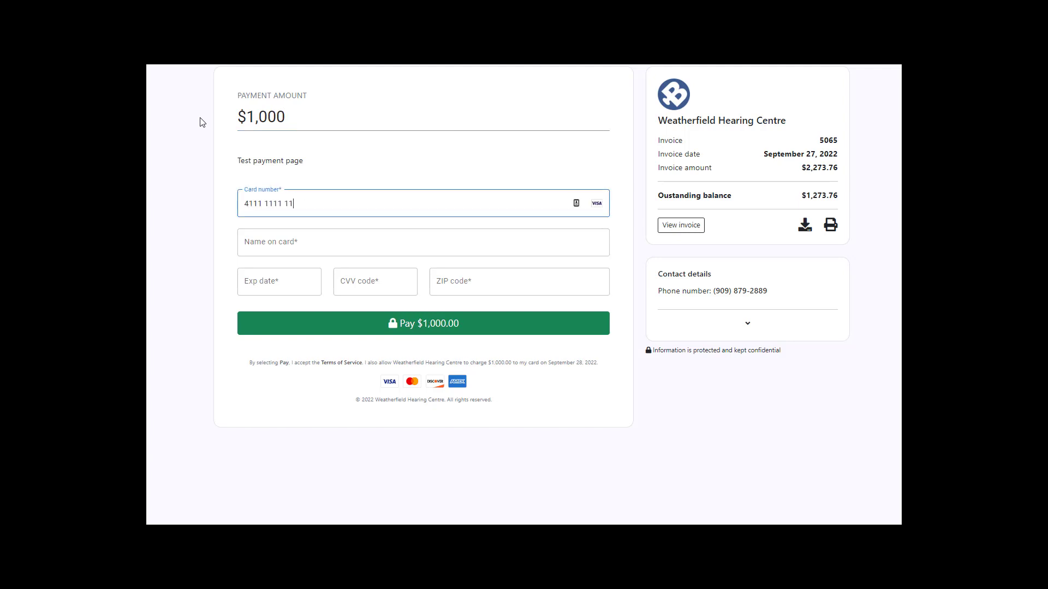
pyautogui.write('11 1111')
pyautogui.press('Tab')
pyautogui.write('Test')
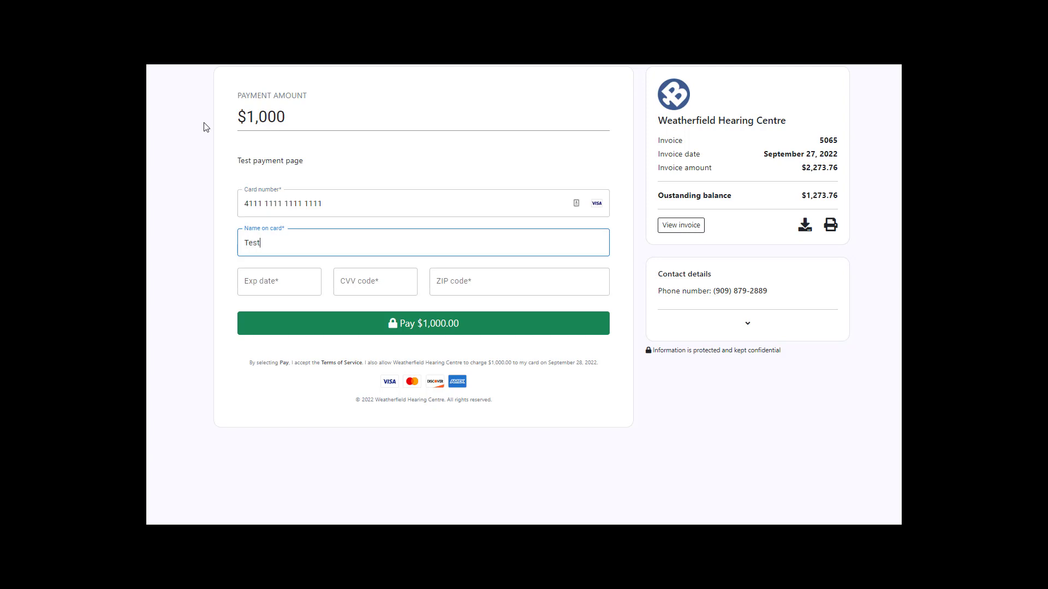
pyautogui.press('Tab')
pyautogui.write('0723')
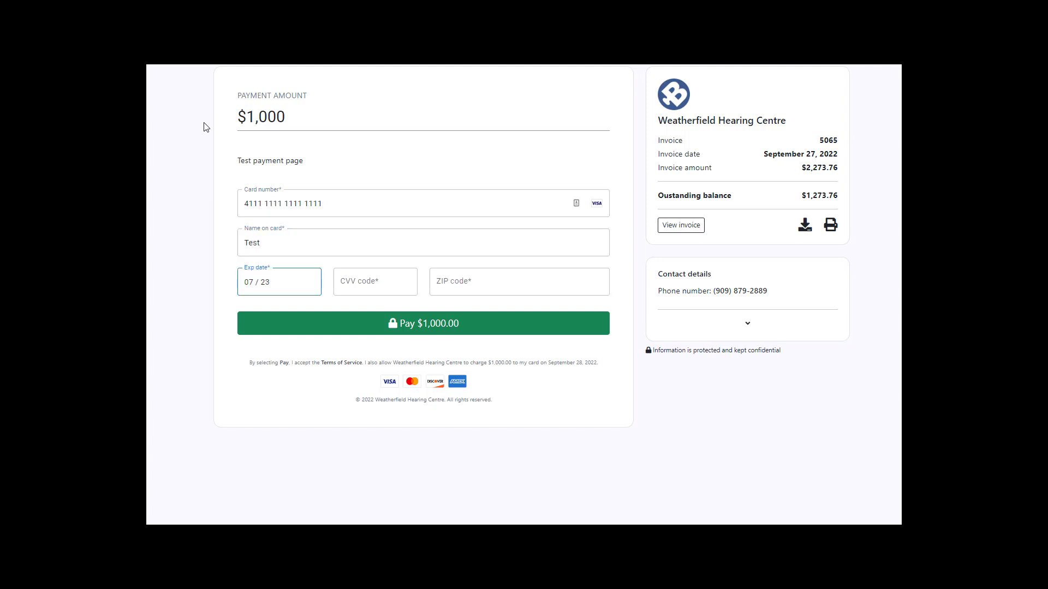
pyautogui.press('Tab')
pyautogui.write('777')
pyautogui.press('Tab')
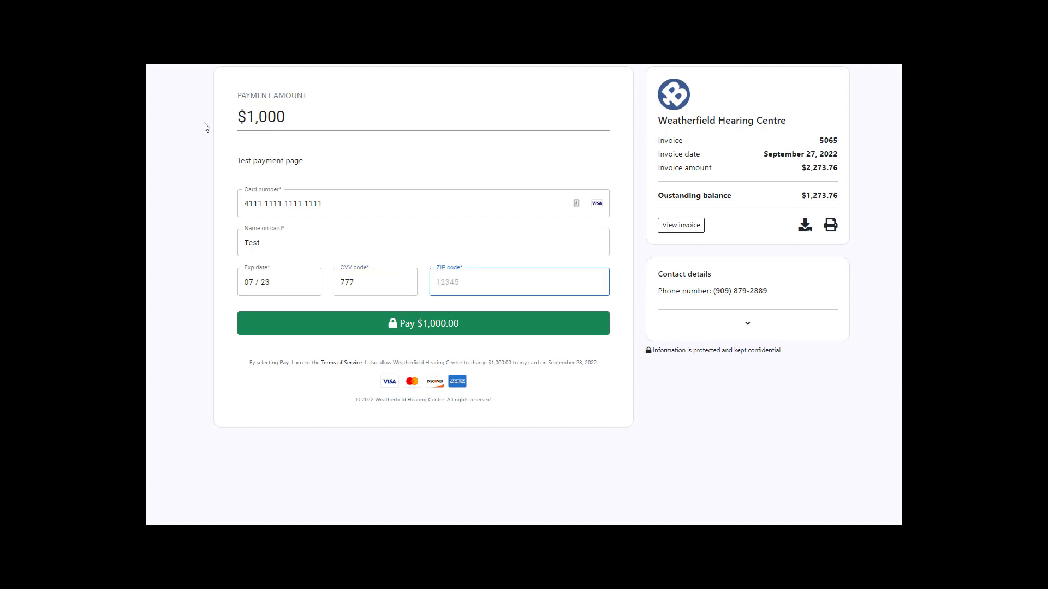
pyautogui.write('55888')
pyautogui.click(403, 330)
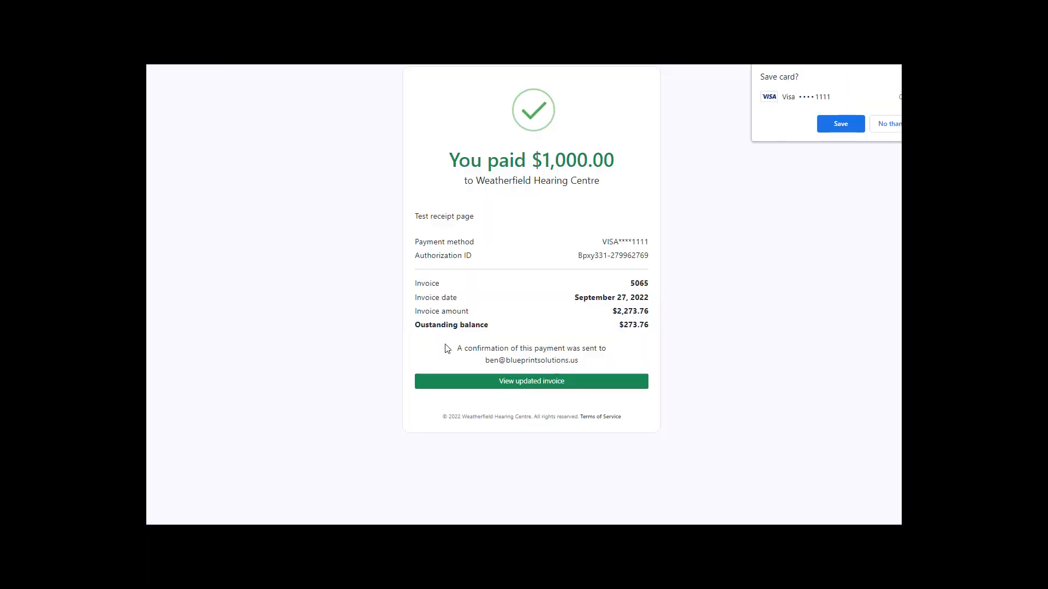
# - Open updated invoice 5065 using the patient's date of birth and review its $273.76 balance
pyautogui.click(526, 384)
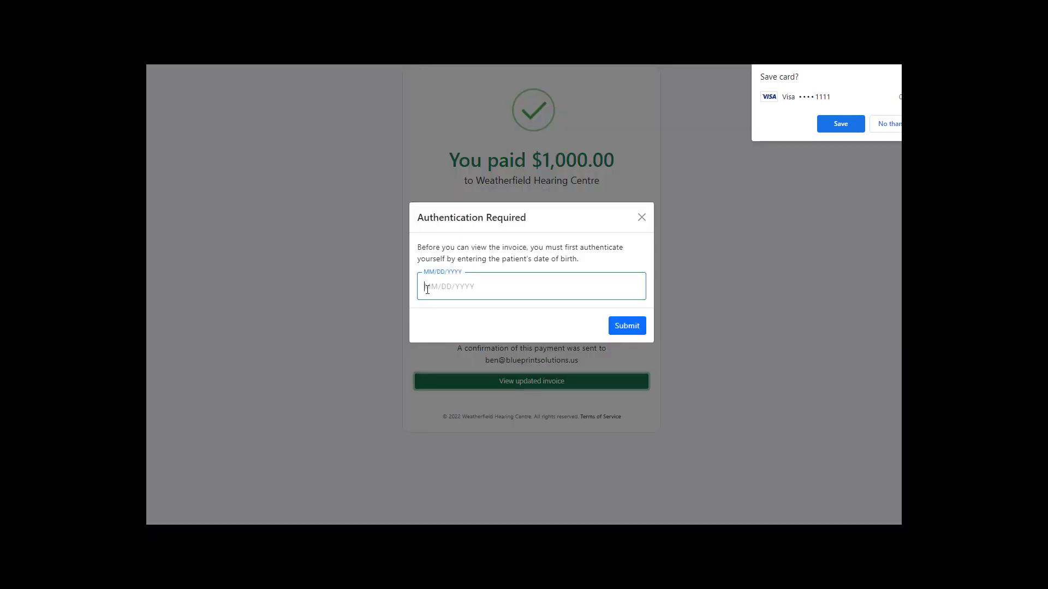
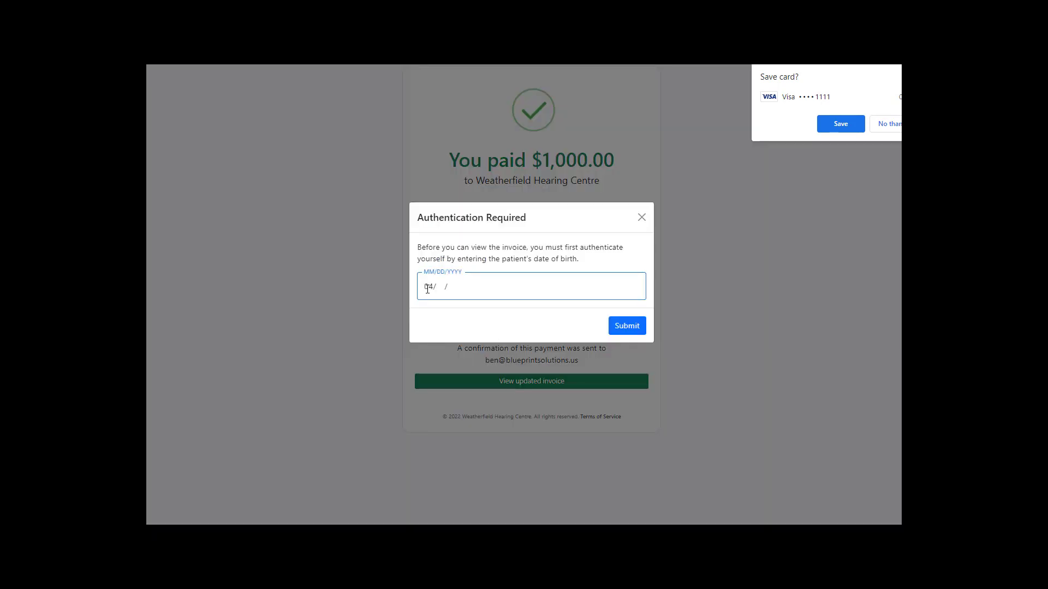
pyautogui.press('Return')
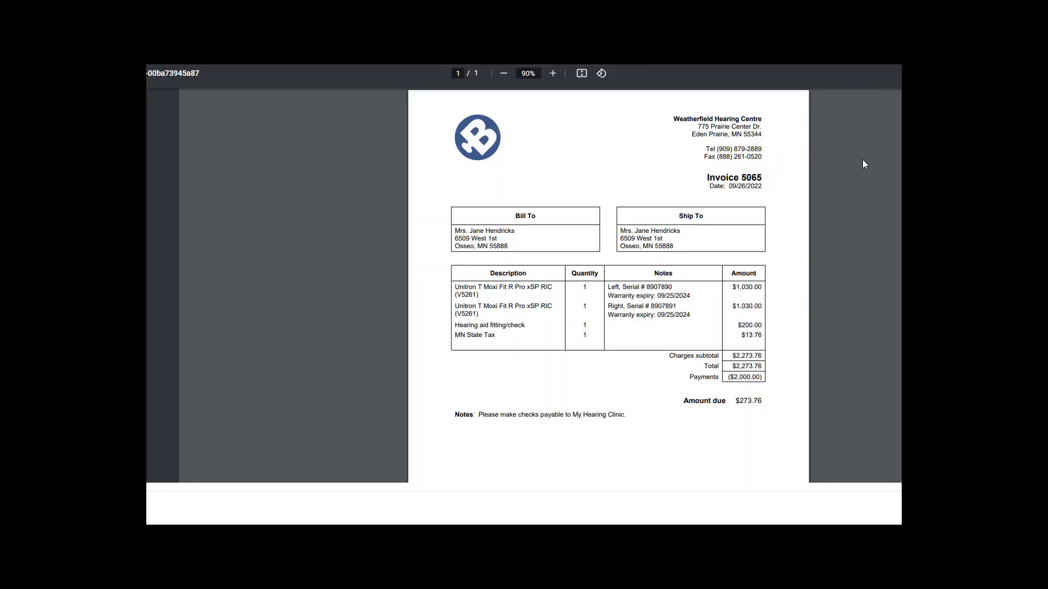
pyautogui.scroll(-1, 762, 177)
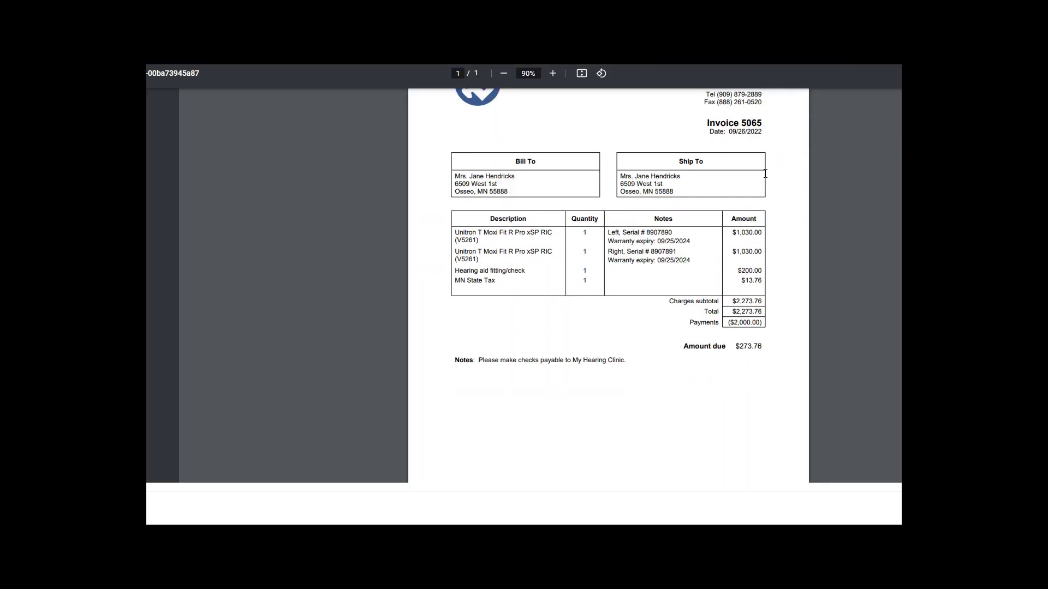
pyautogui.scroll(1, 765, 174)
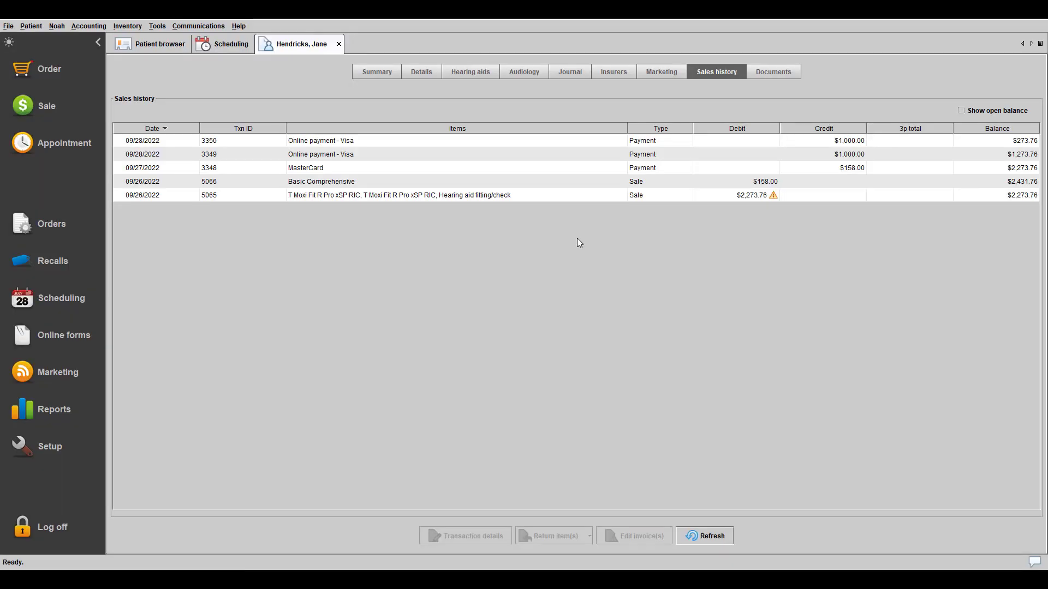
# - Review online payment 3350's transaction history, then close it and the patient's record
pyautogui.rightClick(565, 142)
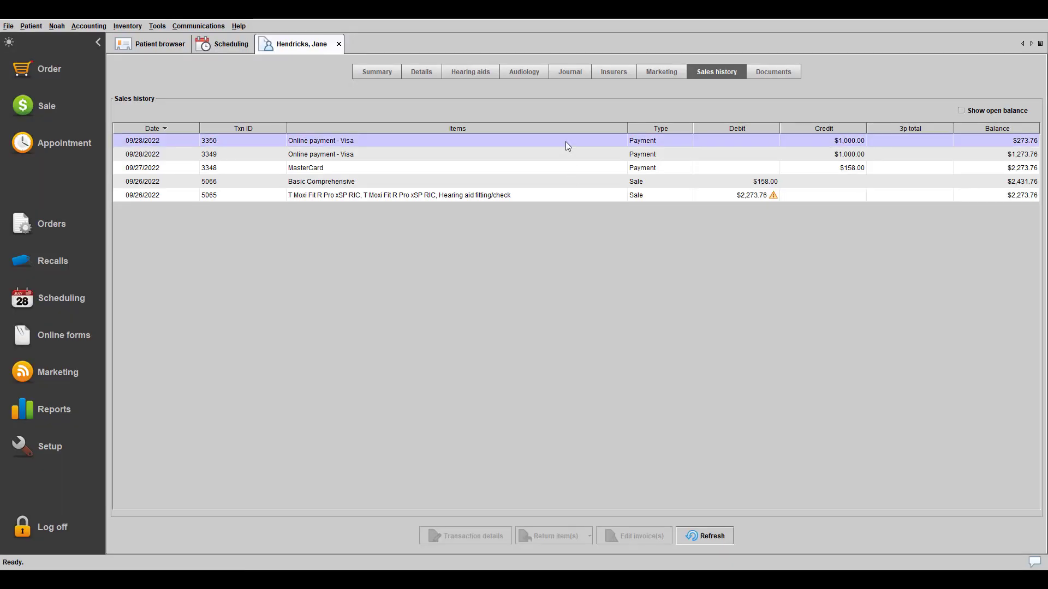
pyautogui.click(598, 205)
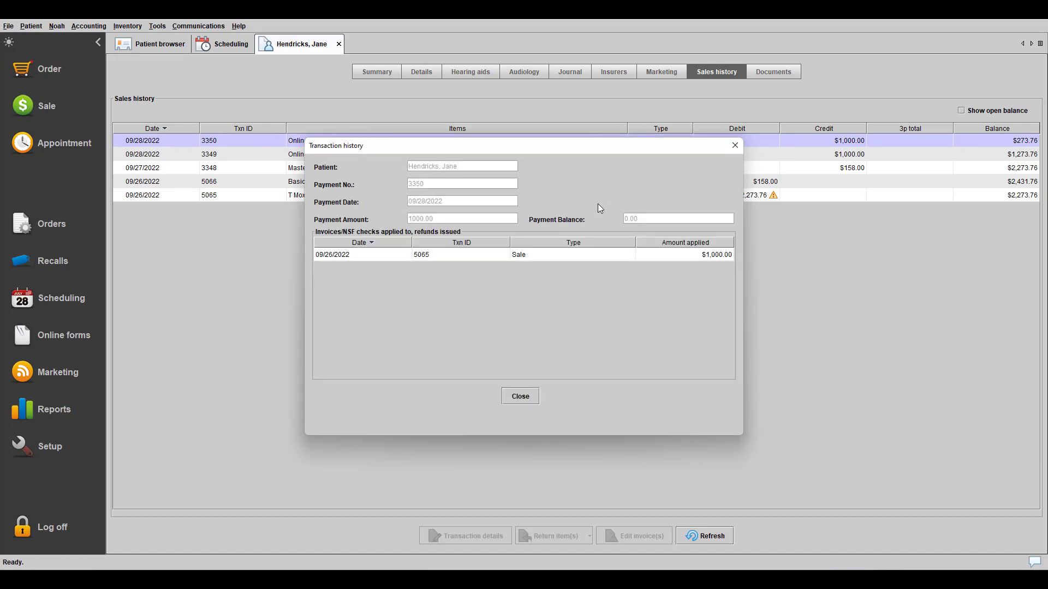
pyautogui.click(520, 397)
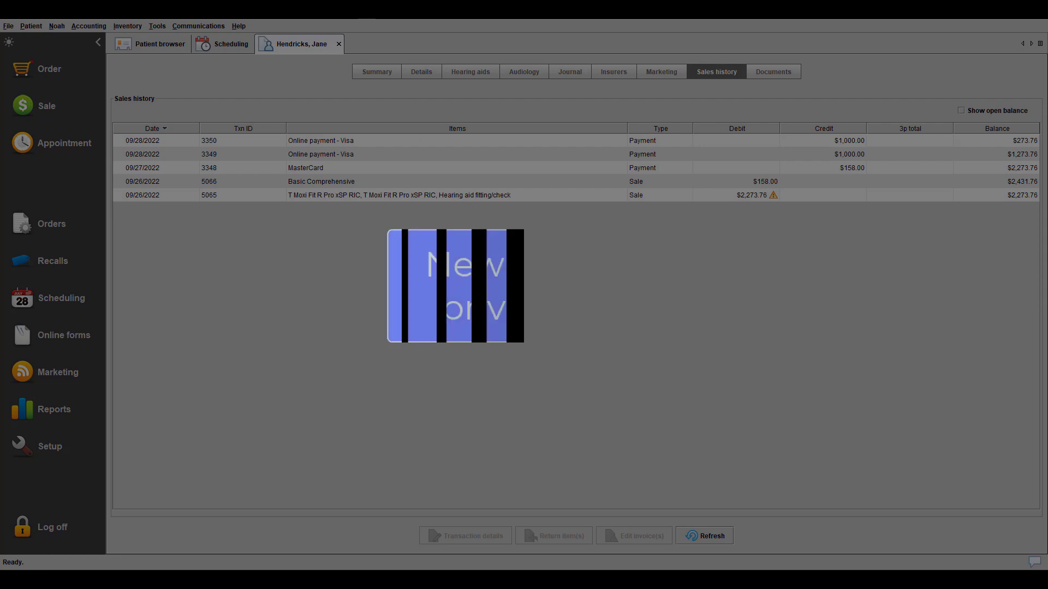
pyautogui.click(339, 44)
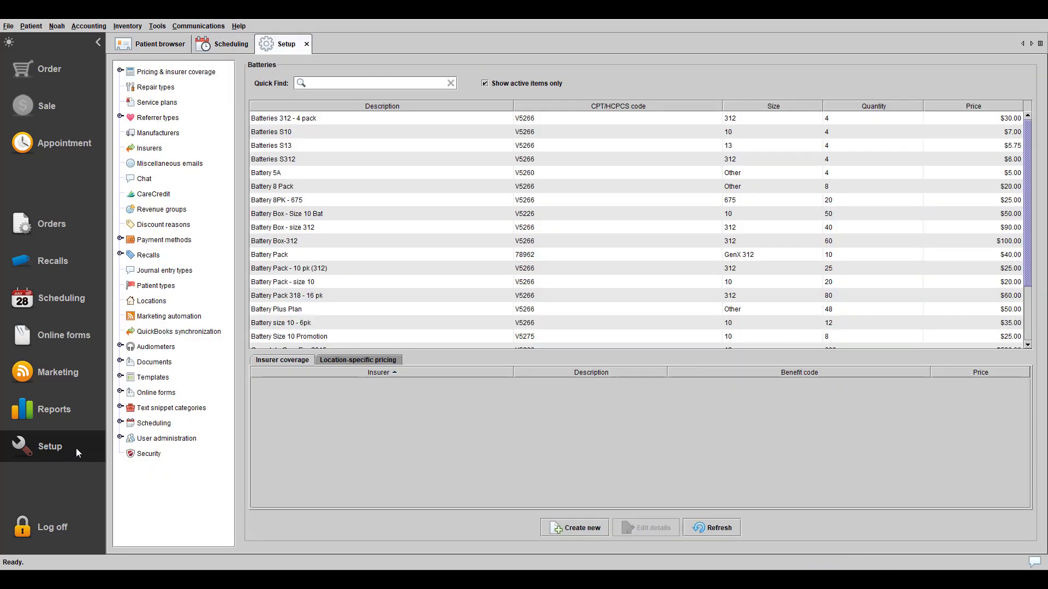
# - Expand User administration in Setup to reveal Roles and Users
pyautogui.doubleClick(163, 443)
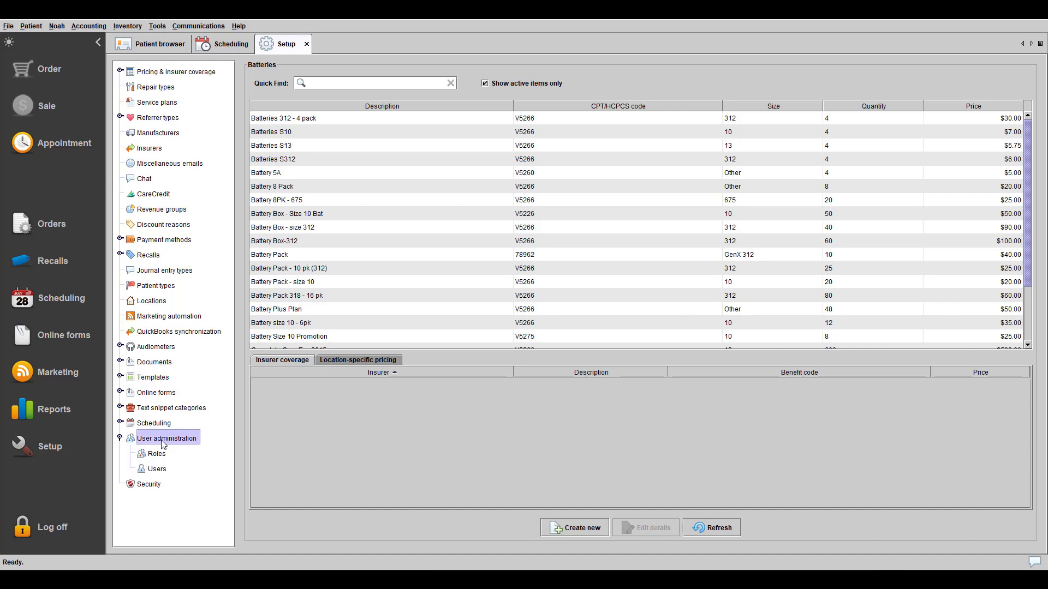
# - Toggle the receptionist's Return items to manufacturer privilege off and back on, and update
pyautogui.click(160, 472)
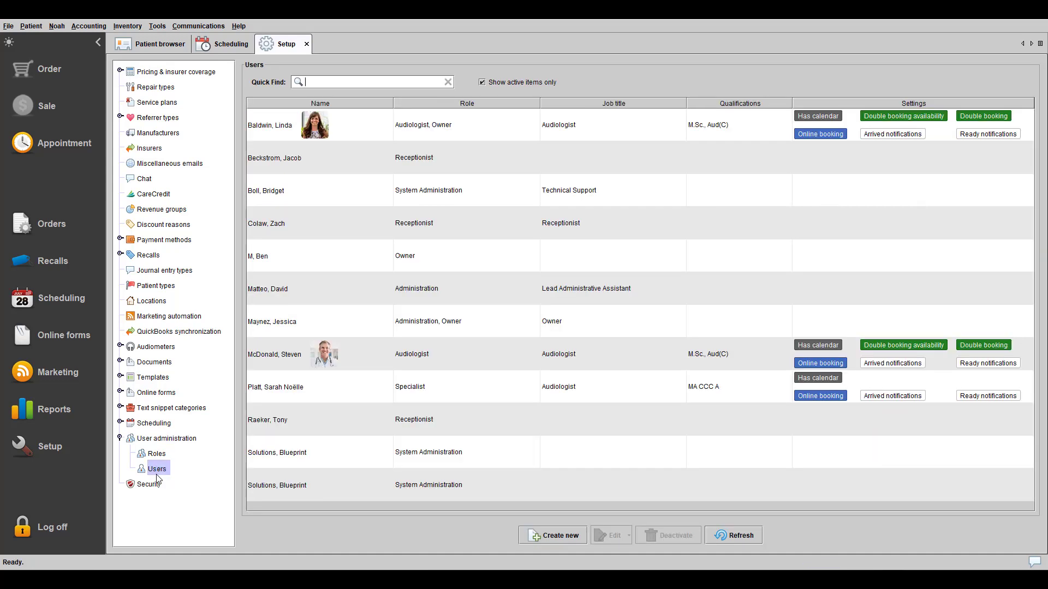
pyautogui.rightClick(450, 154)
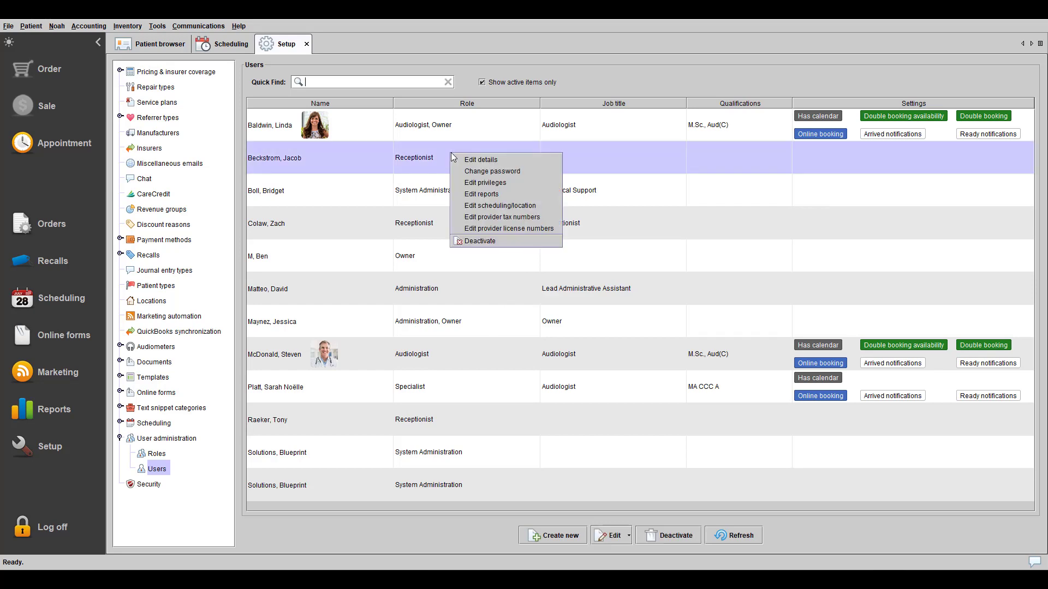
pyautogui.click(498, 186)
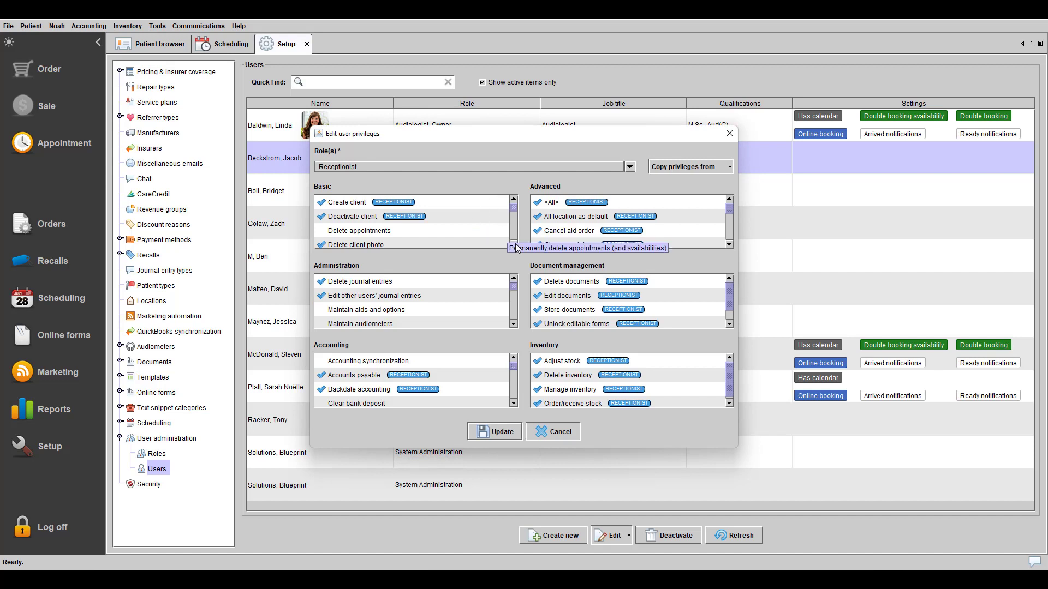
pyautogui.scroll(-3, 516, 246)
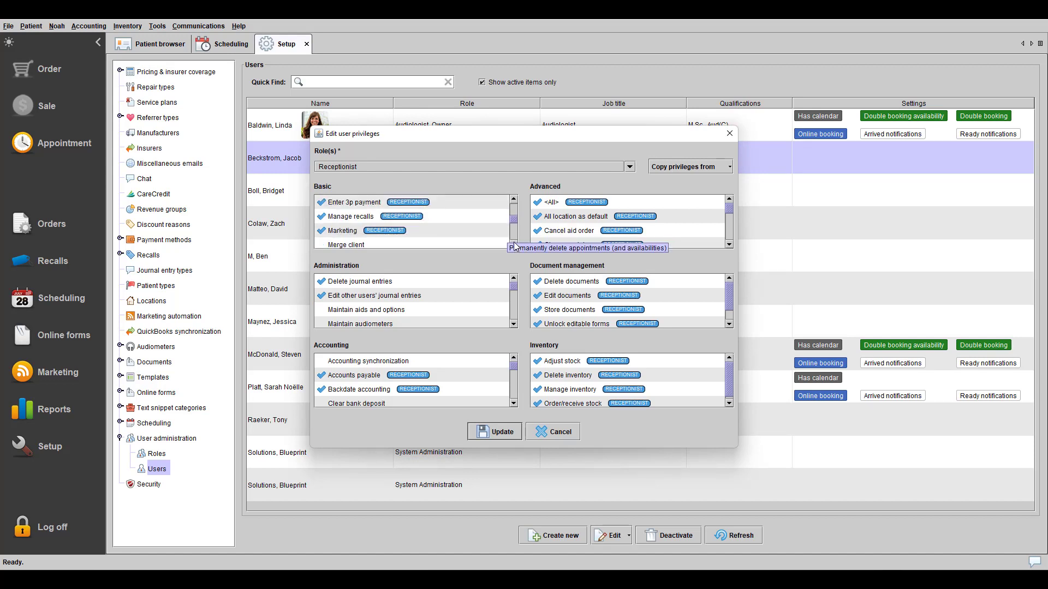
pyautogui.scroll(-4, 515, 246)
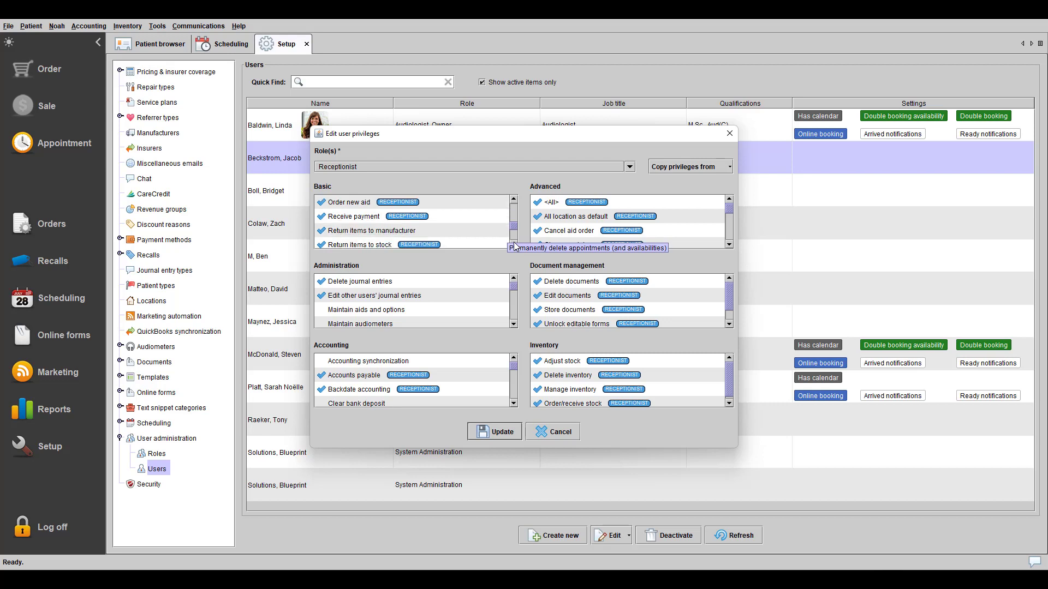
pyautogui.scroll(-1, 514, 247)
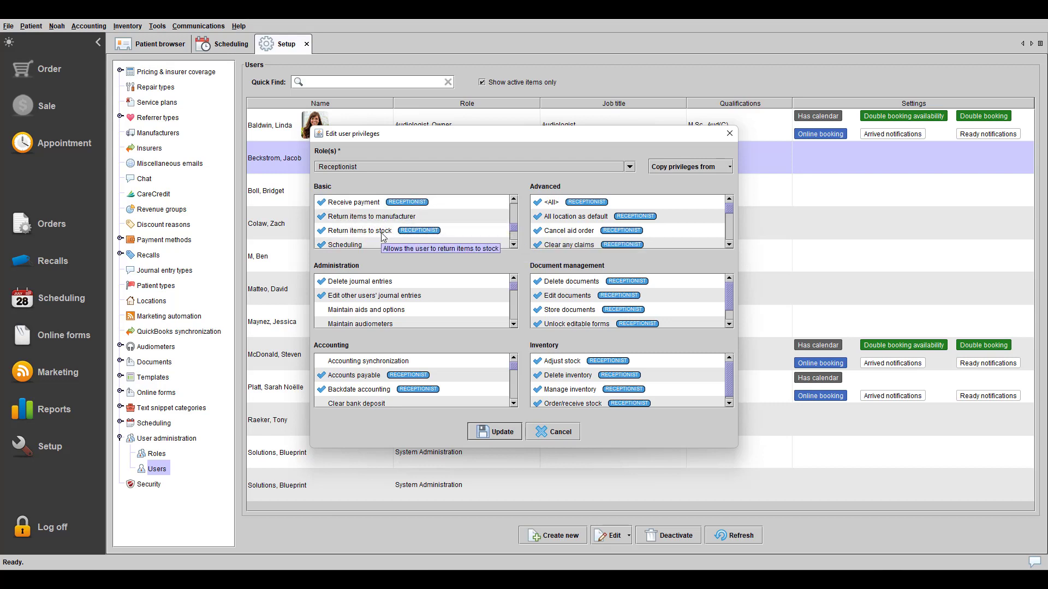
pyautogui.click(324, 218)
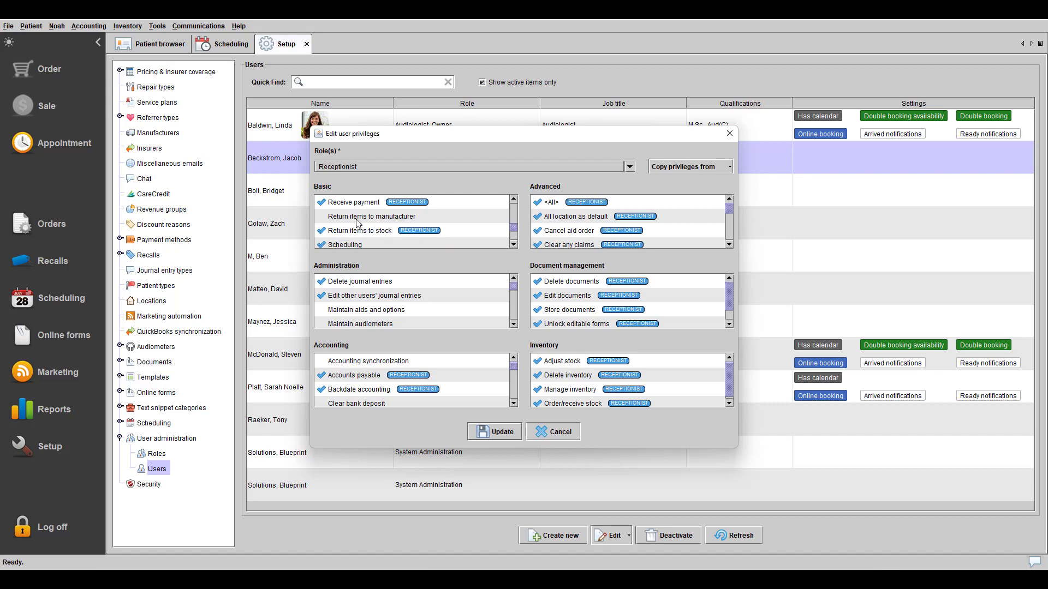
pyautogui.click(322, 219)
pyautogui.click(491, 432)
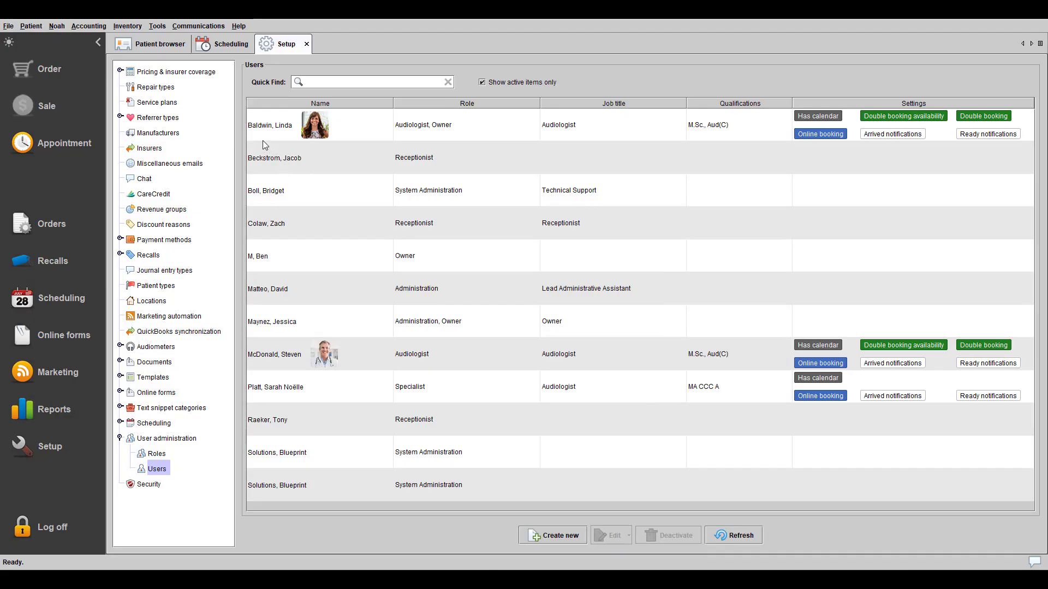
# - Make the Beltone Other Repair 6-month entry in the Repairs price table inactive
pyautogui.click(120, 72)
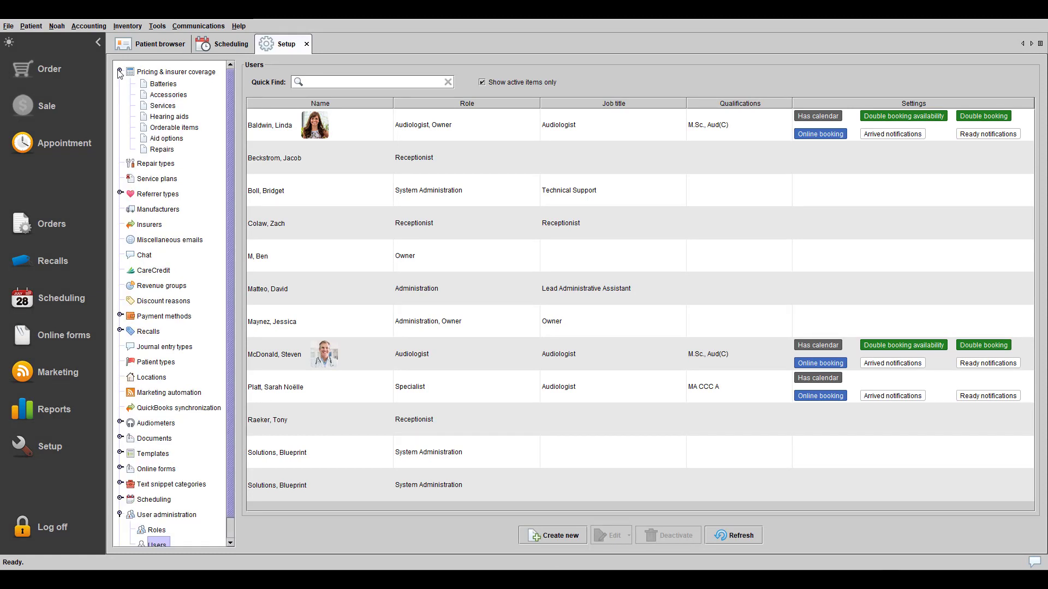
pyautogui.click(143, 73)
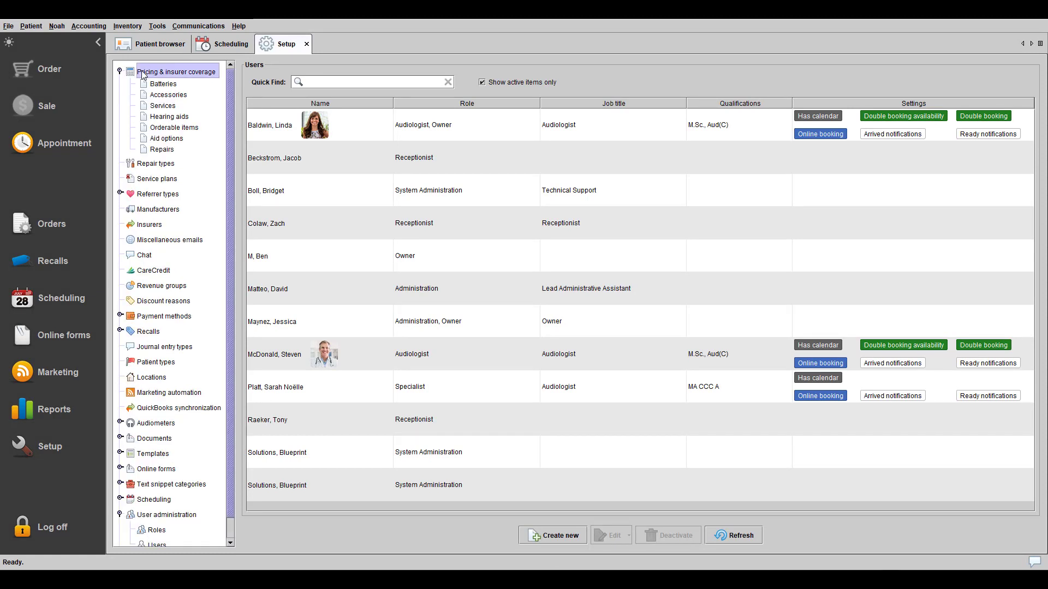
pyautogui.click(156, 152)
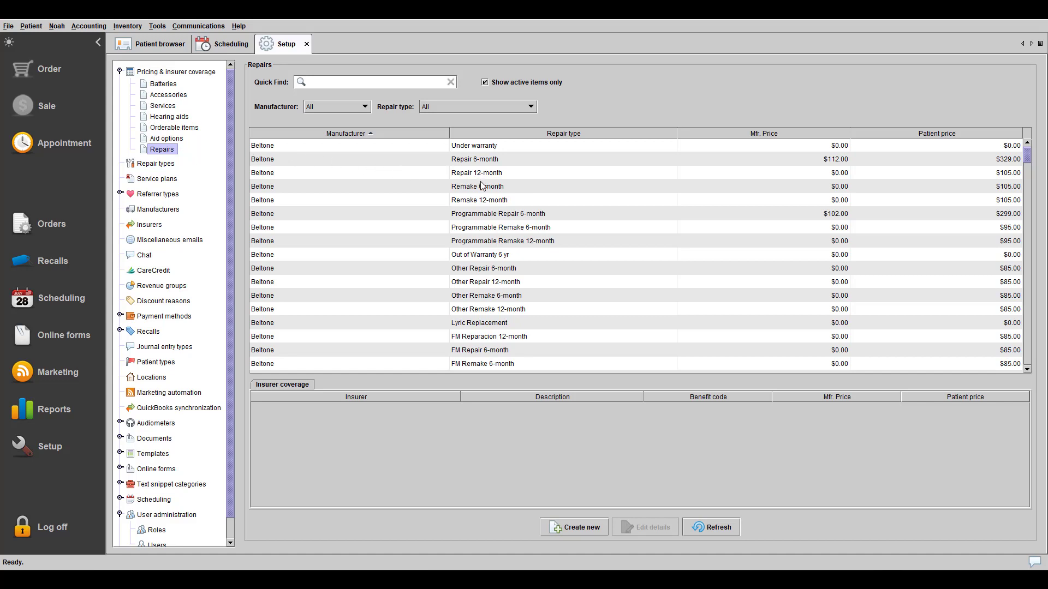
pyautogui.click(464, 271)
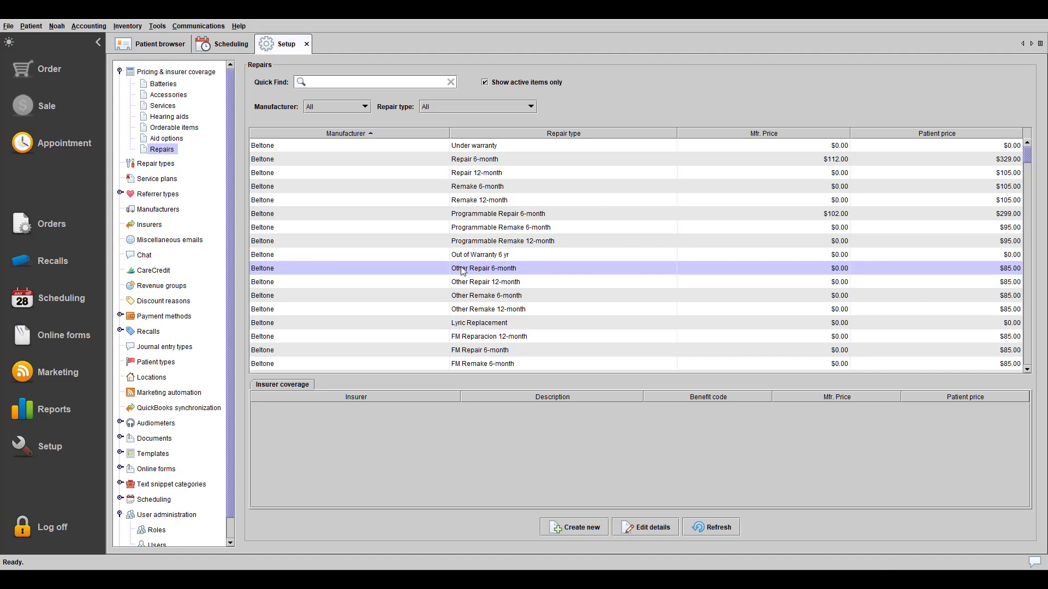
pyautogui.click(647, 527)
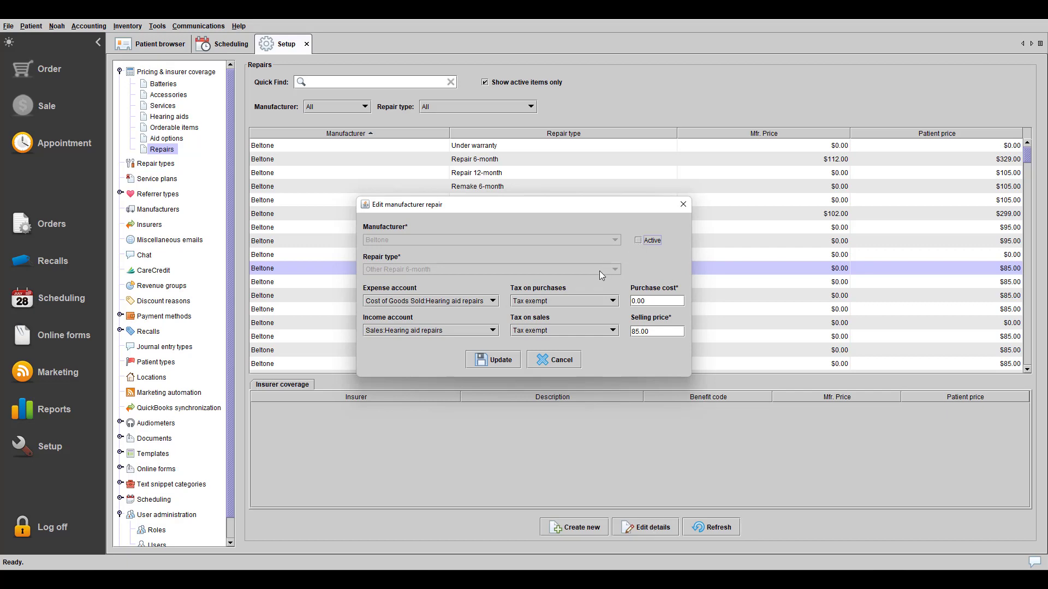
pyautogui.click(496, 360)
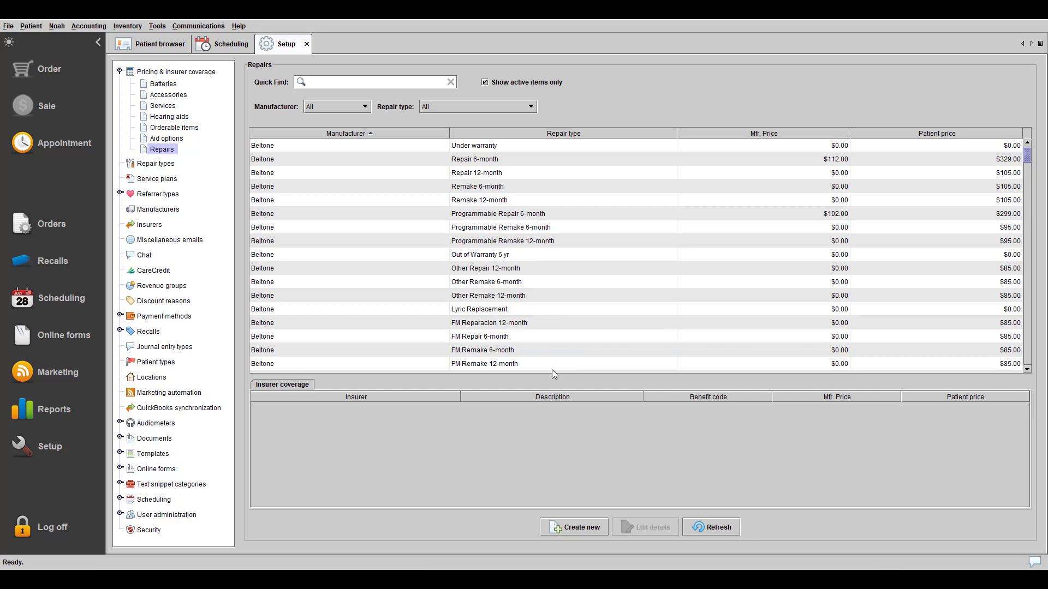
# - Link the 11am hearing test on 27 September 2022 to the searched patient
pyautogui.click(306, 44)
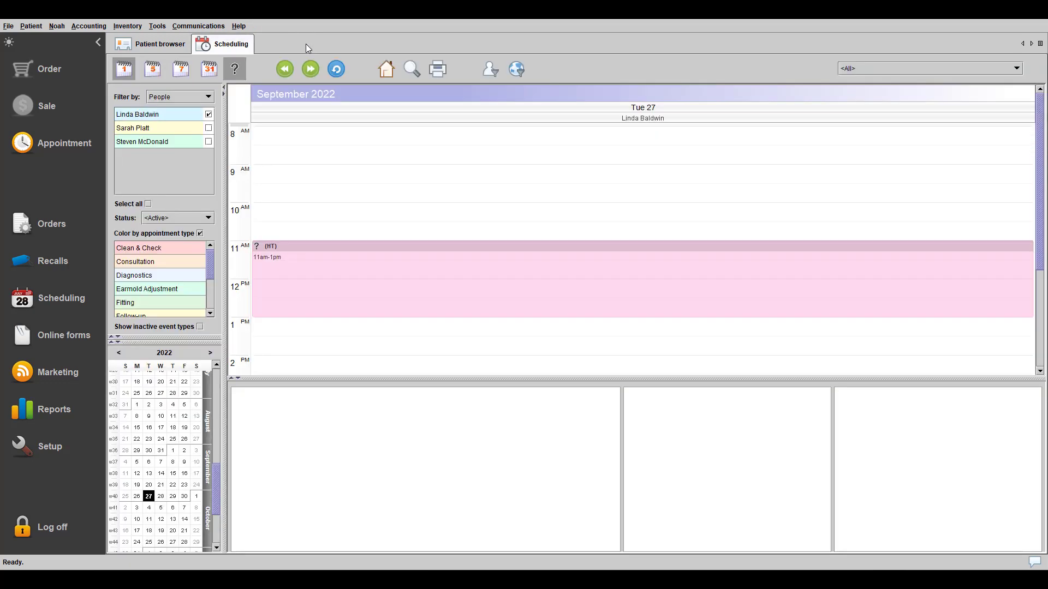
pyautogui.click(476, 290)
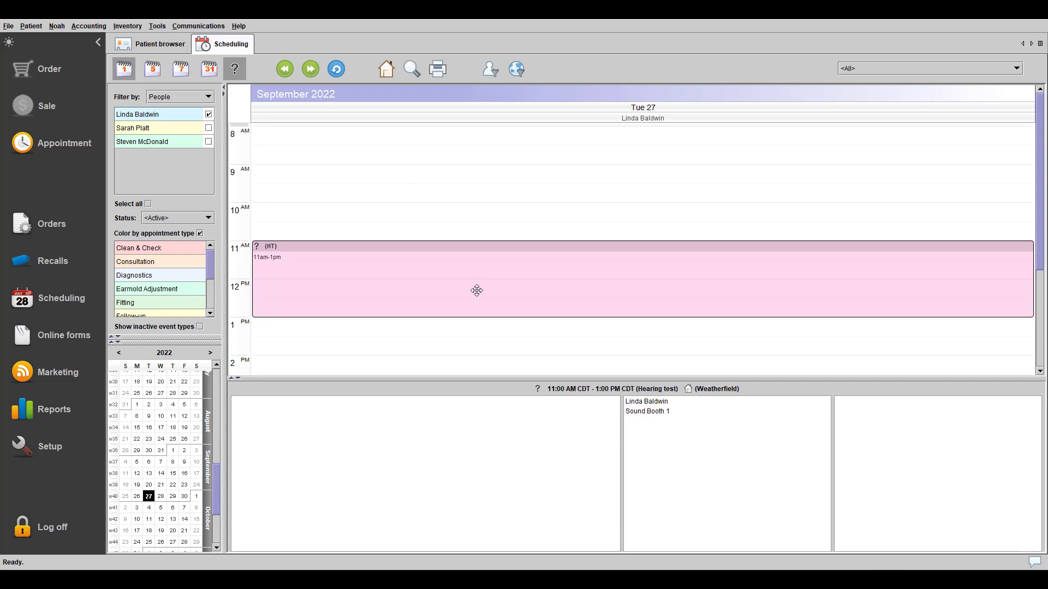
pyautogui.rightClick(477, 290)
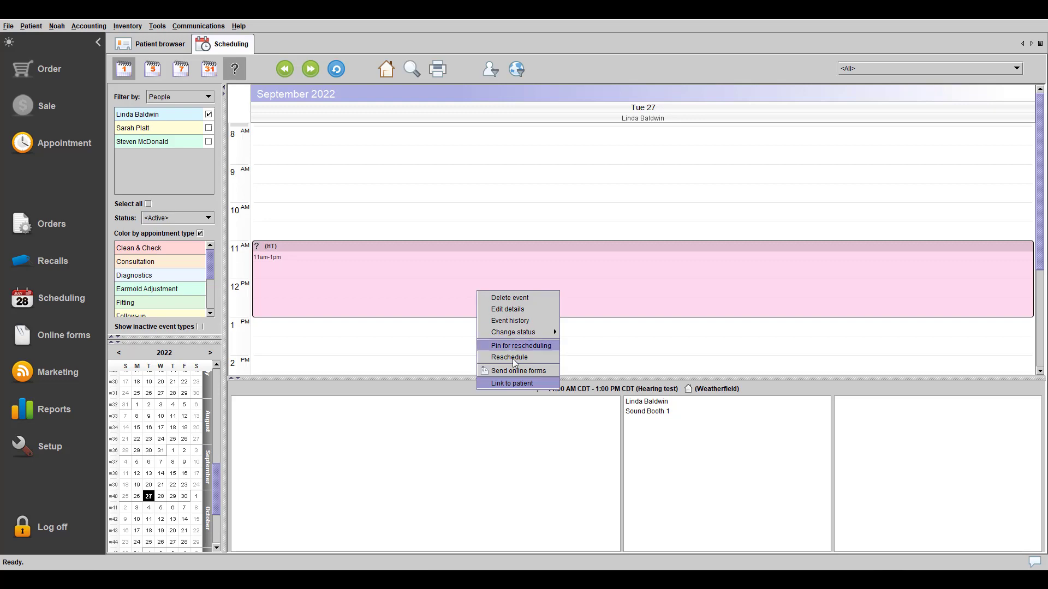
pyautogui.click(533, 385)
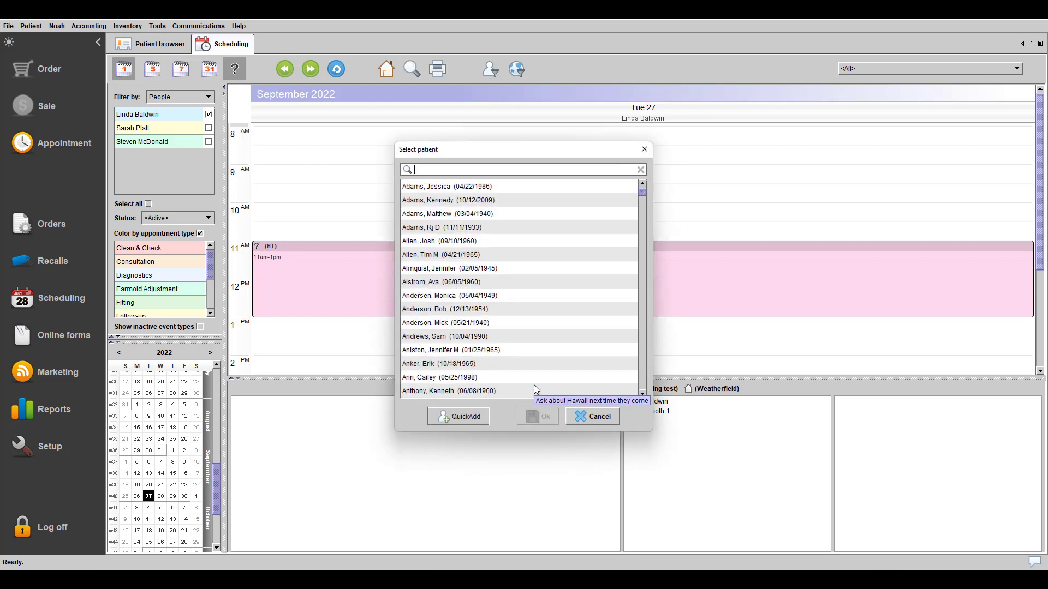
pyautogui.write('Hendricks')
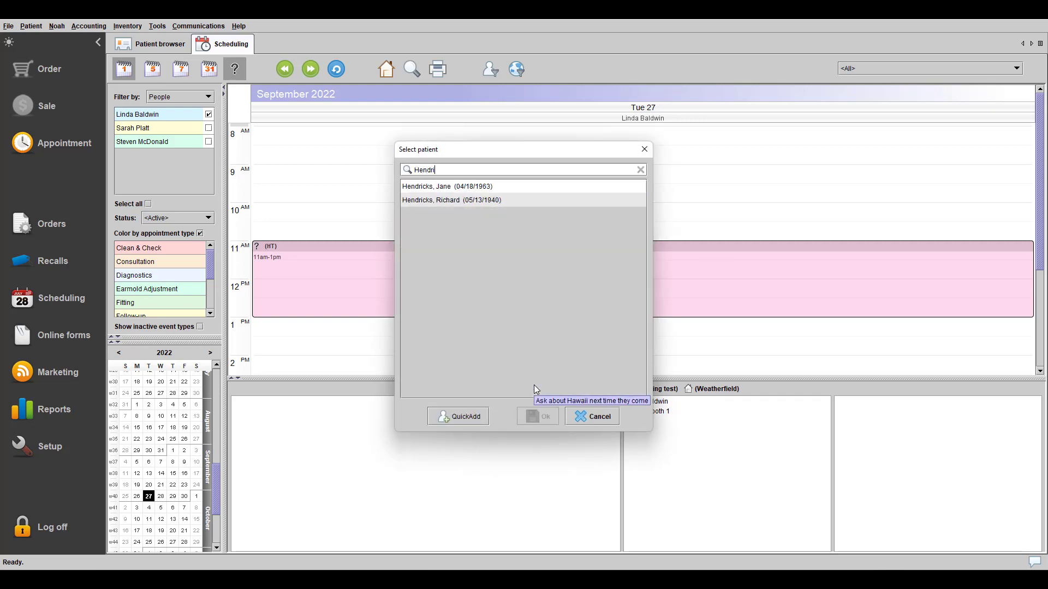
pyautogui.click(534, 187)
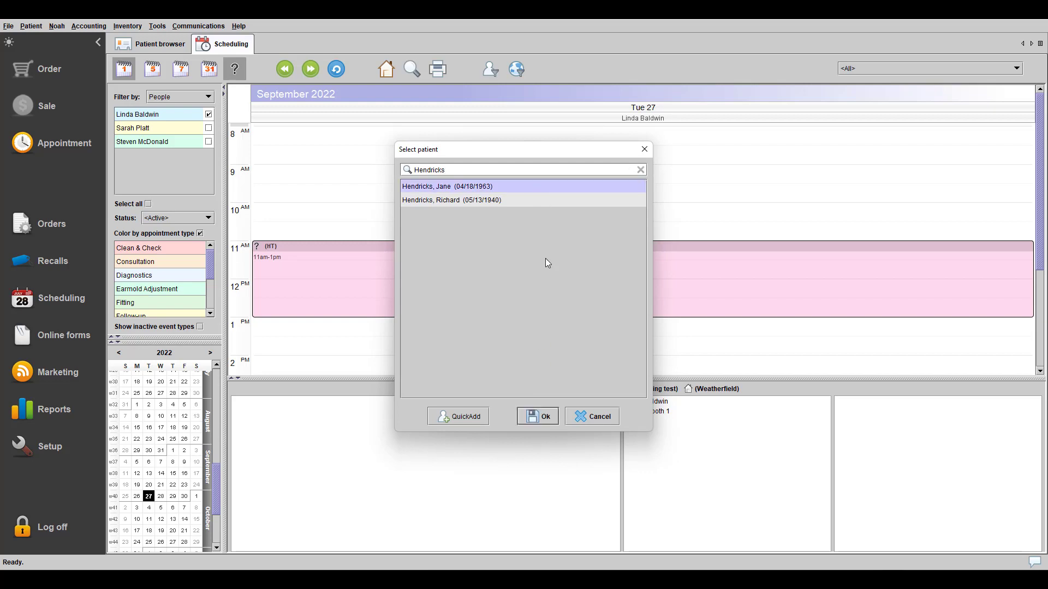
pyautogui.click(538, 417)
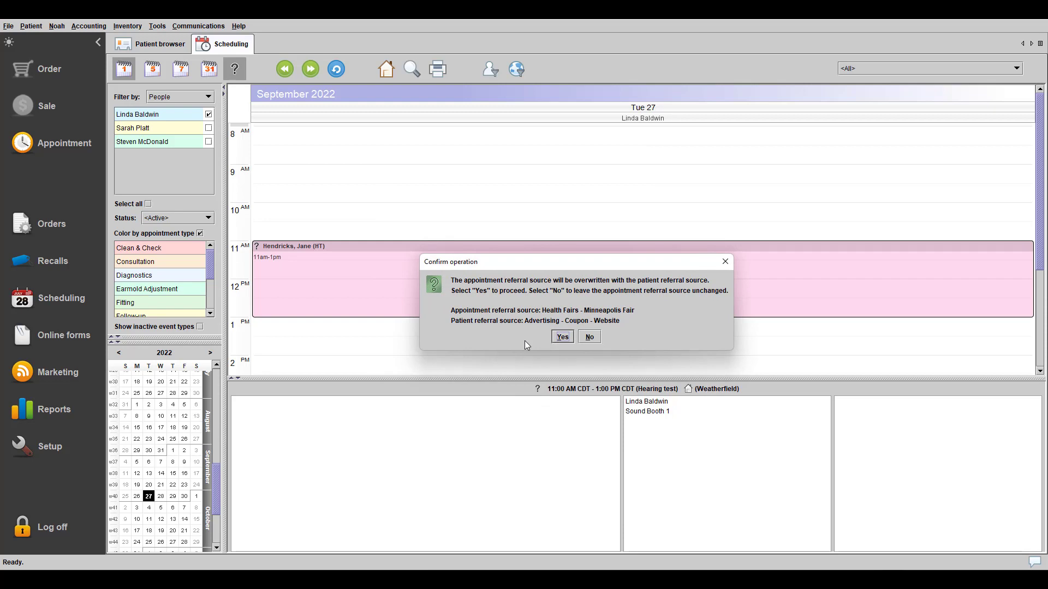
# - Keep the Health Fairs referral source and save the updated appointment
pyautogui.click(588, 339)
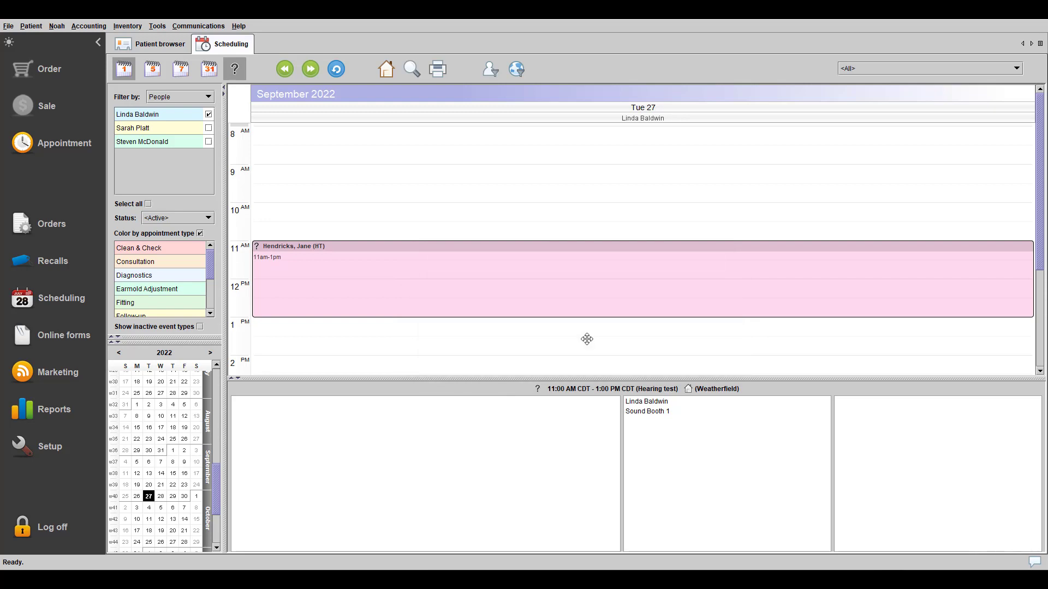
pyautogui.click(454, 472)
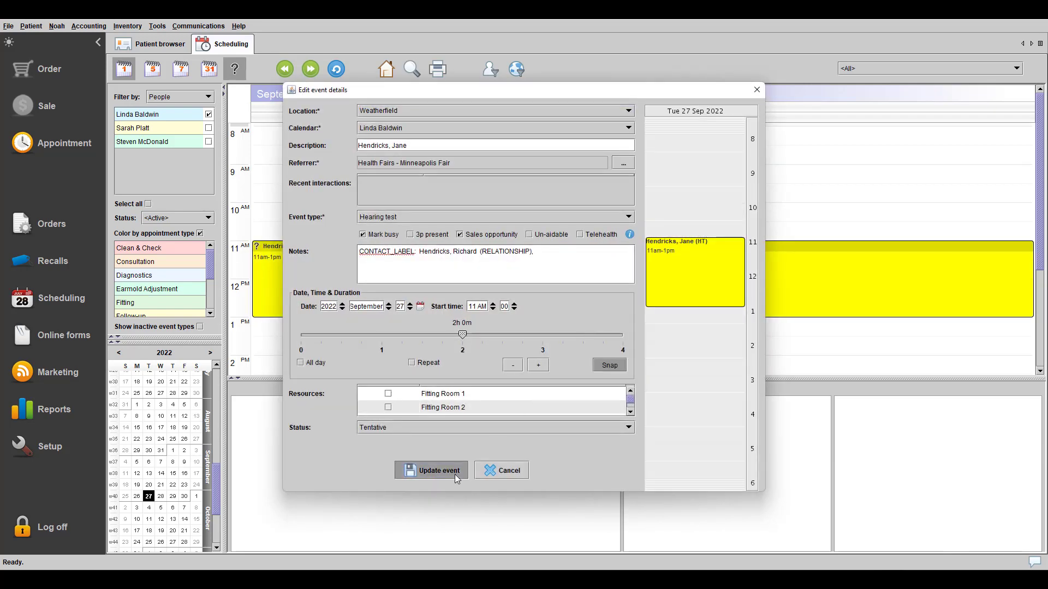
pyautogui.click(515, 304)
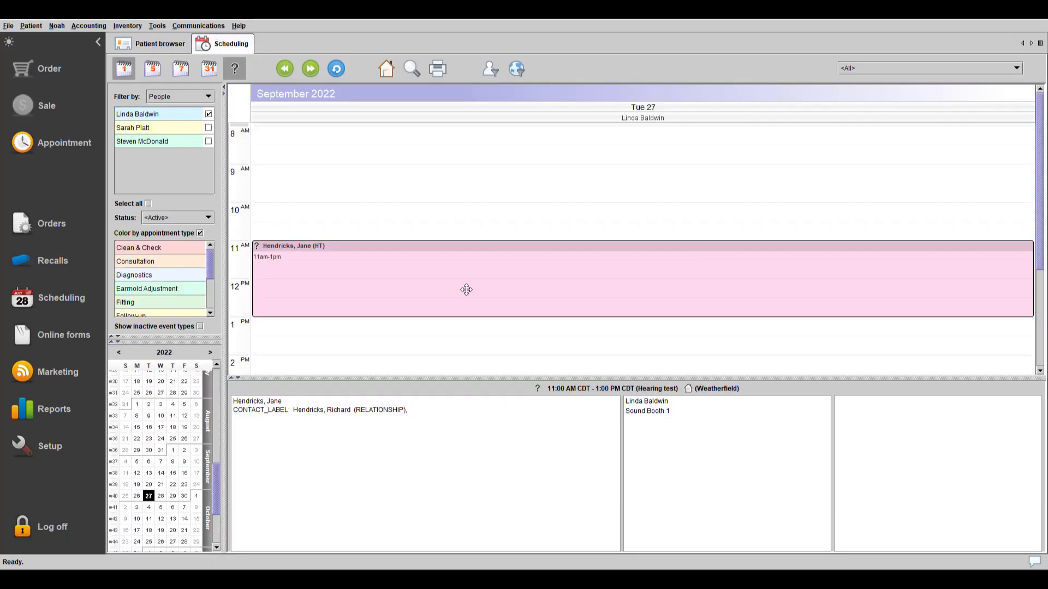
pyautogui.rightClick(467, 289)
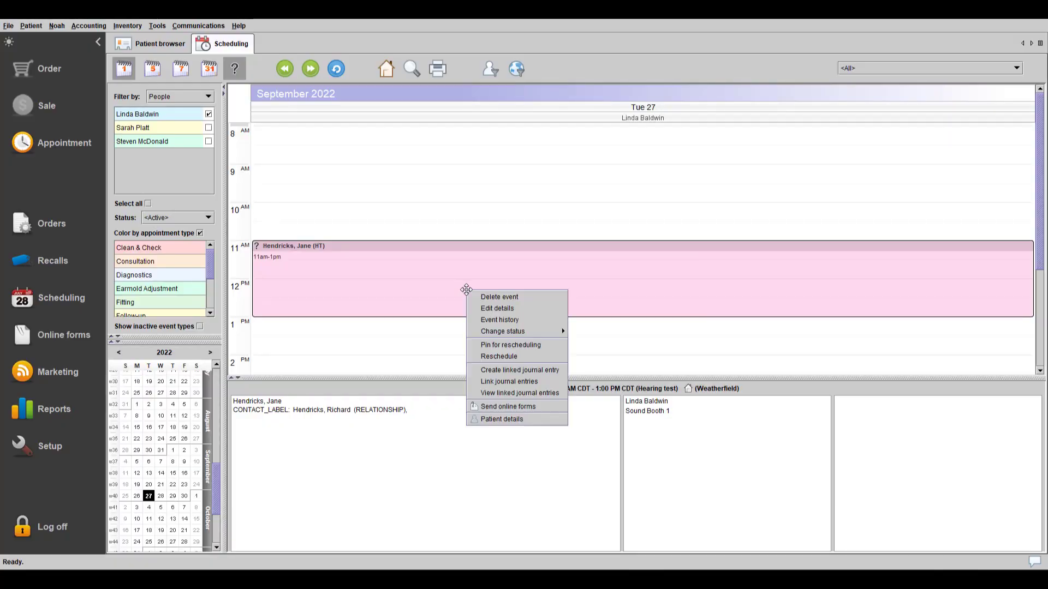
# - Open the linked patient's Journal and print the 'Example chart note!' entry
pyautogui.click(516, 420)
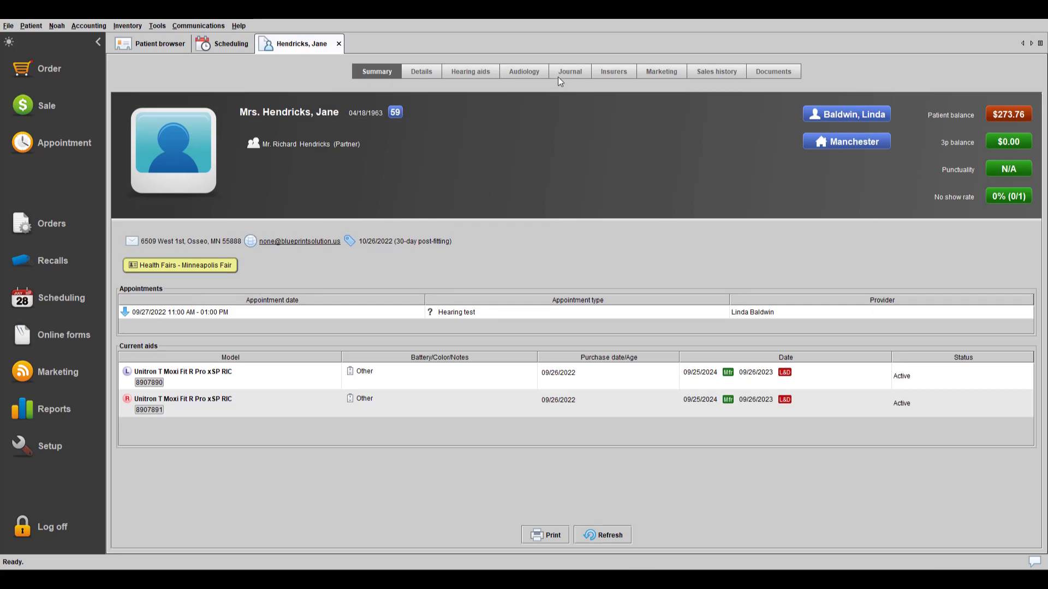
pyautogui.click(559, 74)
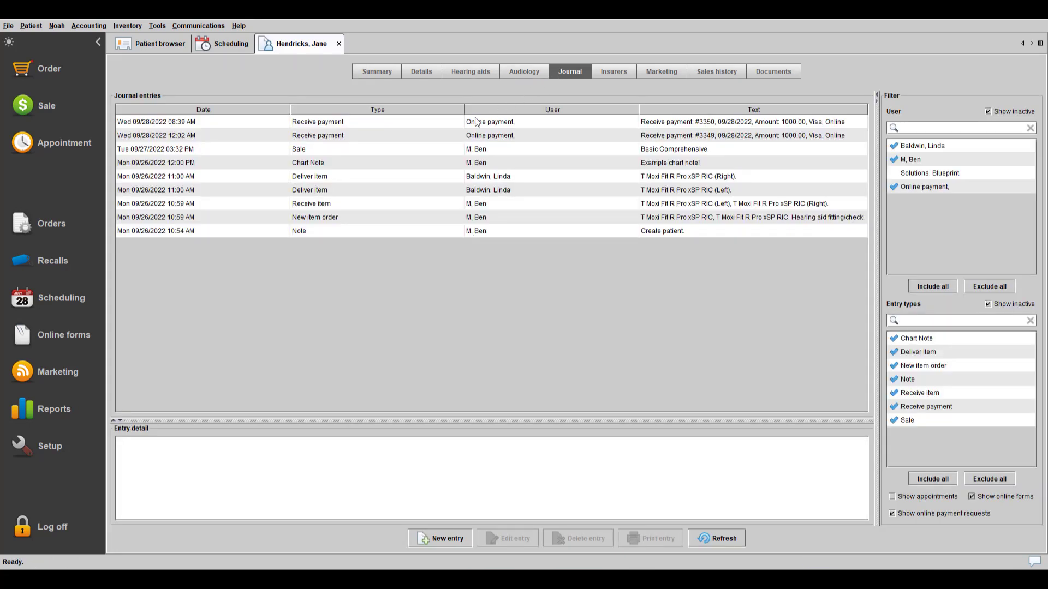
pyautogui.click(407, 165)
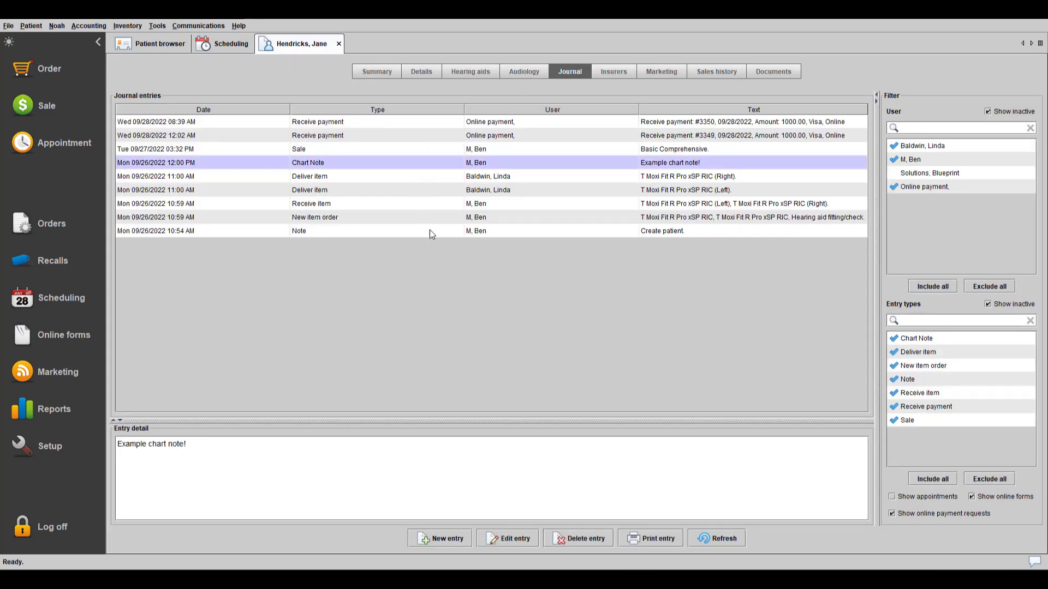
pyautogui.click(630, 538)
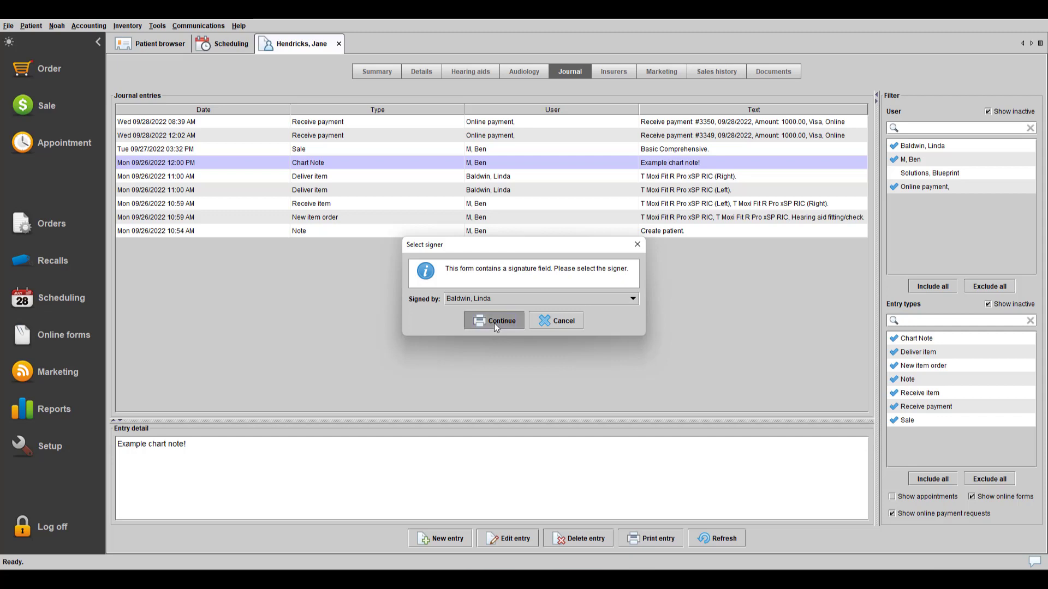
# - Print with the chosen signer, check the preview at actual size down to the signature, then close it
pyautogui.click(493, 322)
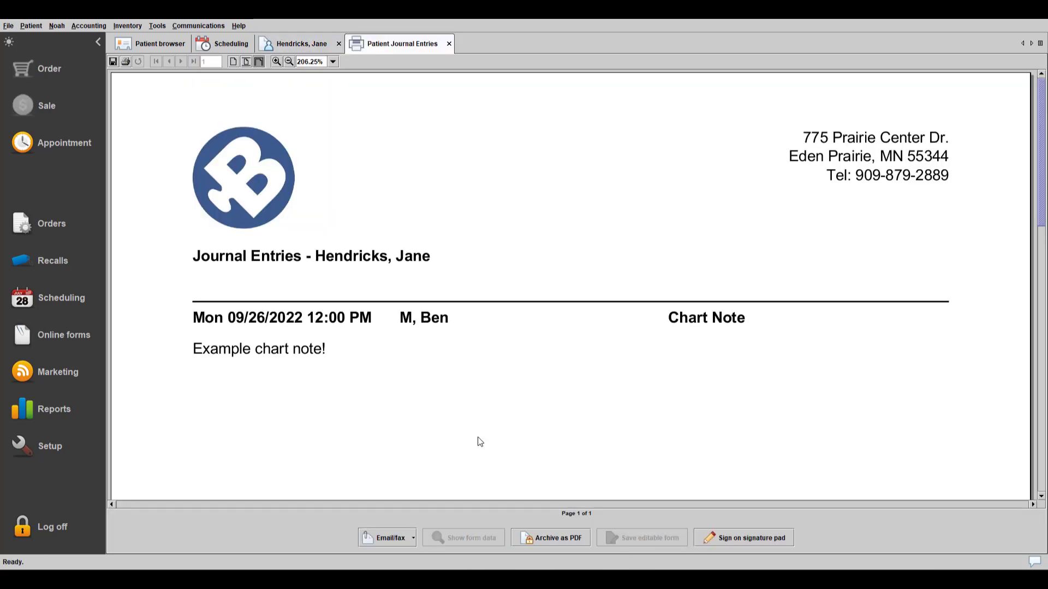
pyautogui.scroll(-1, 524, 299)
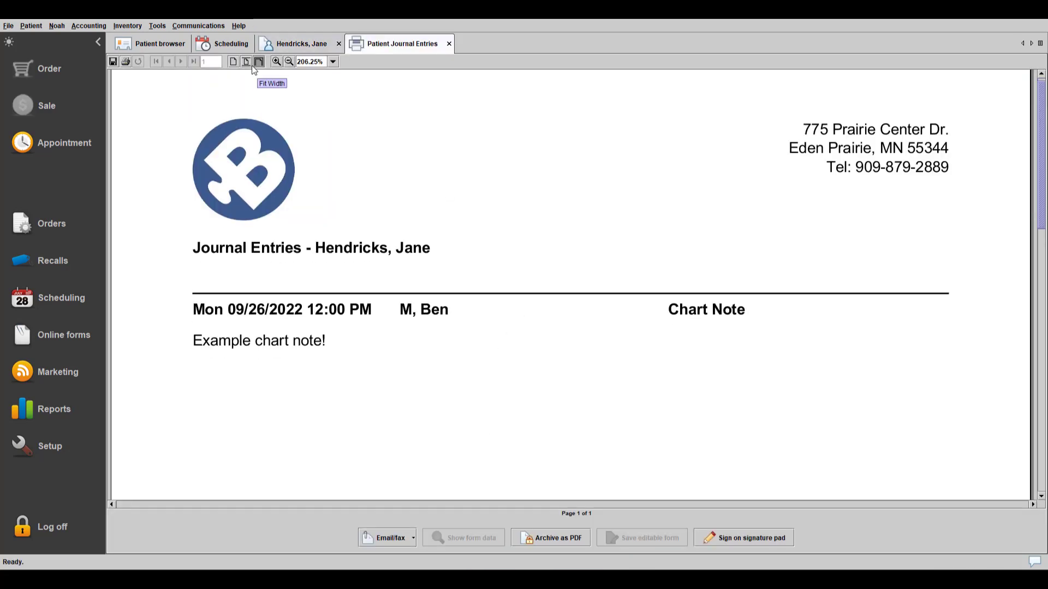
pyautogui.click(233, 62)
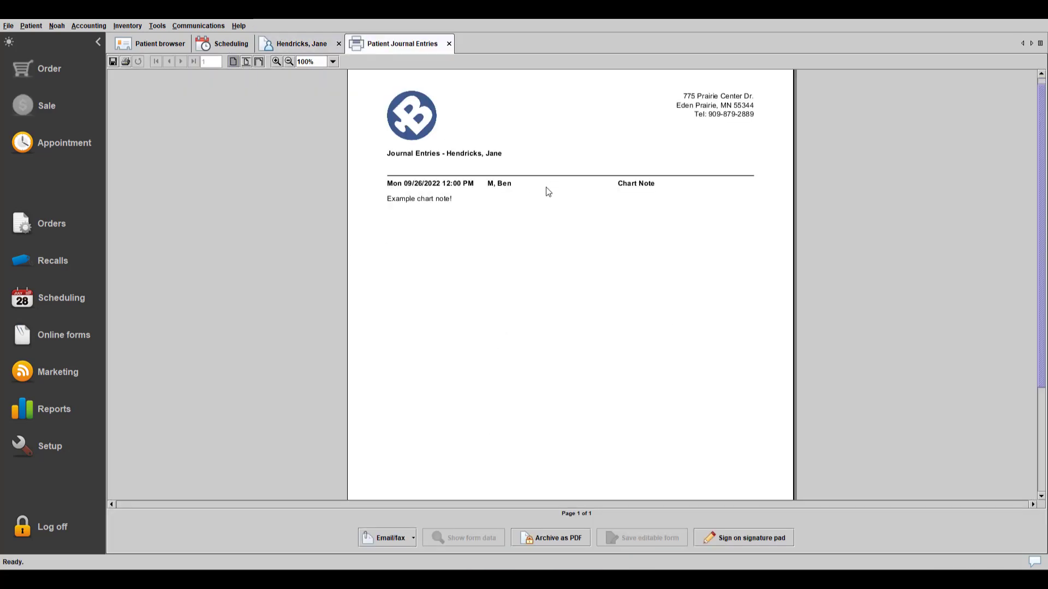
pyautogui.scroll(-2, 546, 191)
pyautogui.scroll(-5, 548, 192)
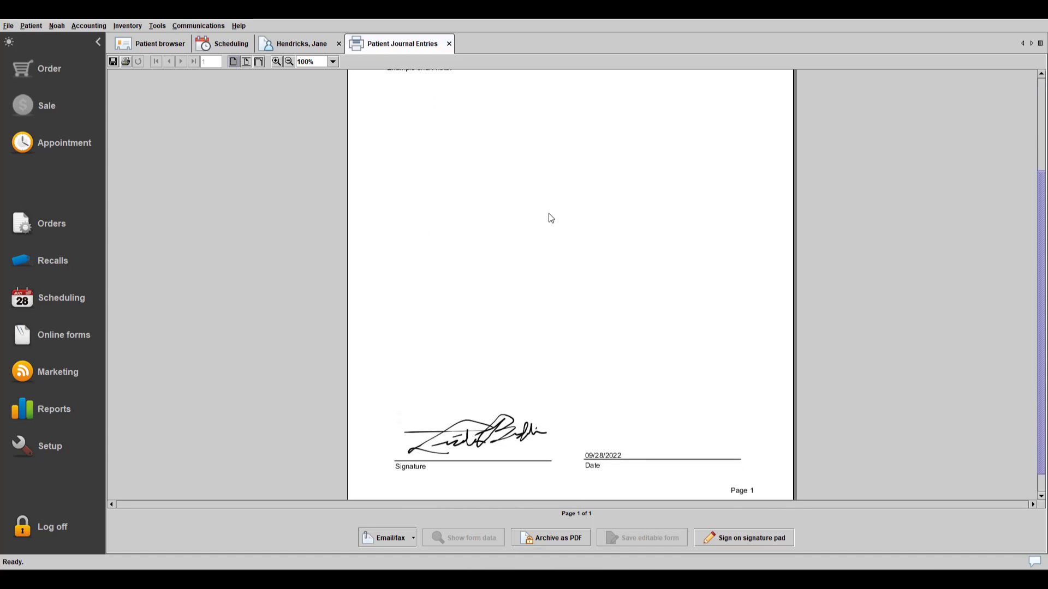
pyautogui.scroll(-1, 552, 229)
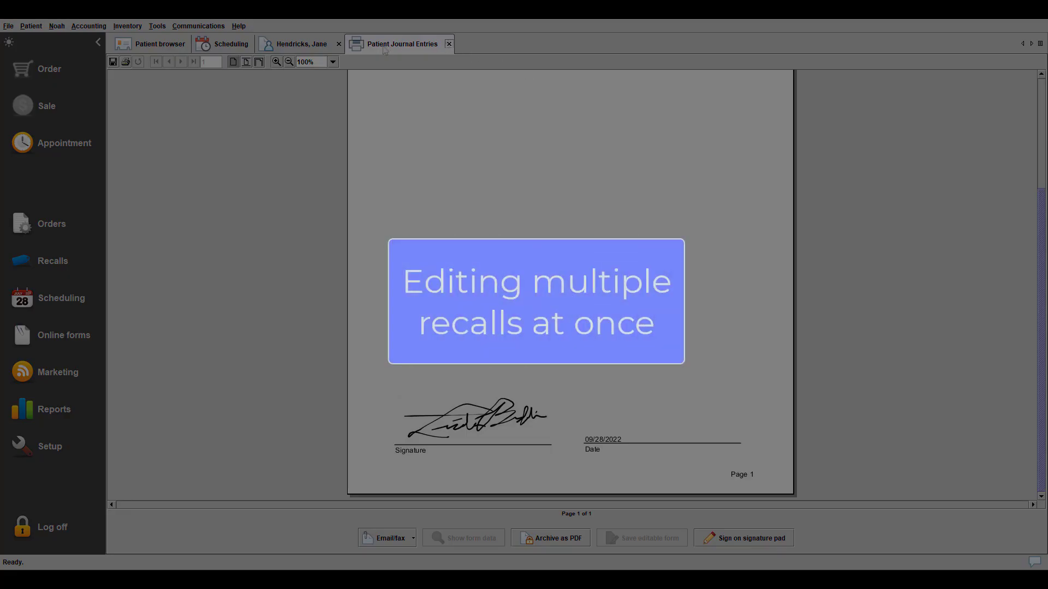
pyautogui.click(449, 44)
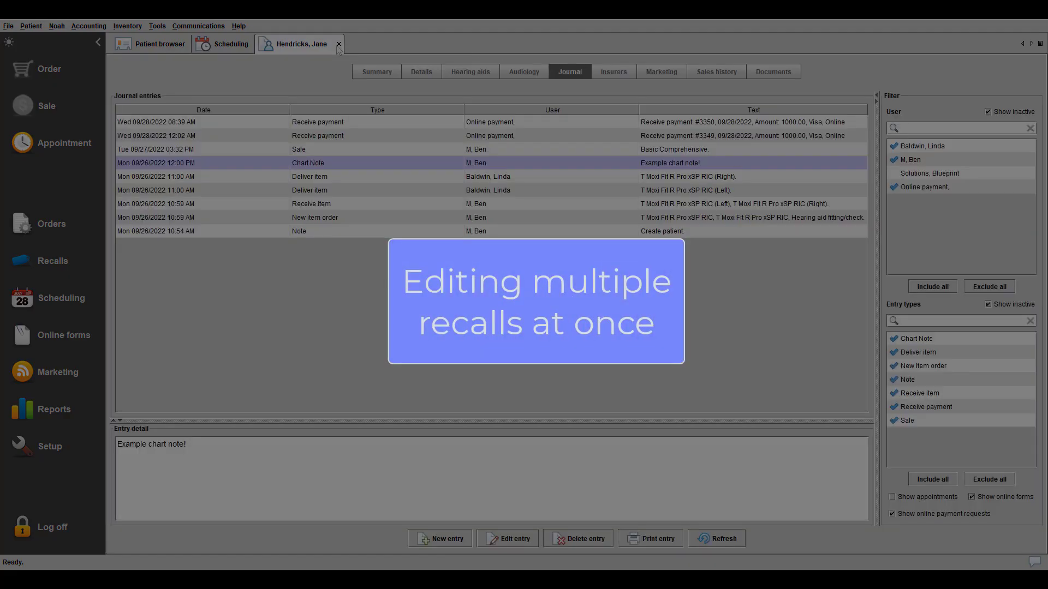
# - Close the patient record and open the Recalls list, scrolling to its end
pyautogui.click(339, 45)
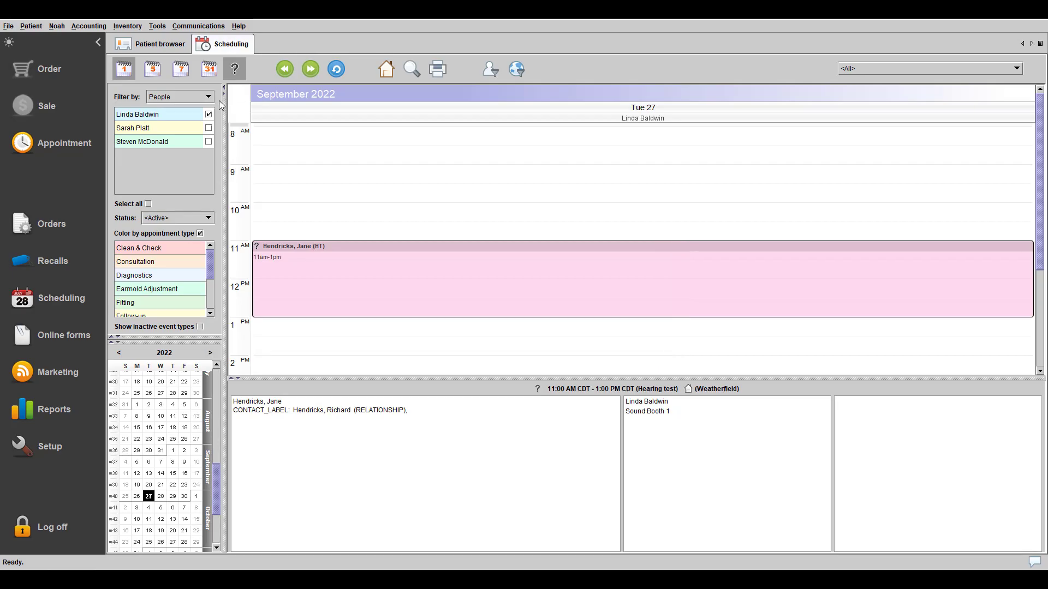
pyautogui.click(67, 263)
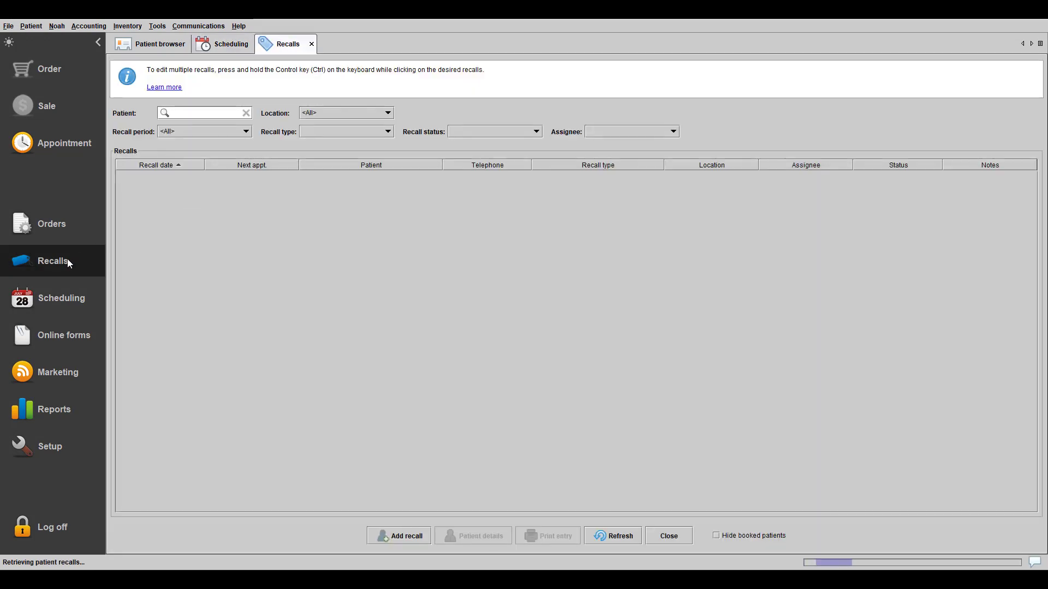
pyautogui.scroll(-10, 493, 298)
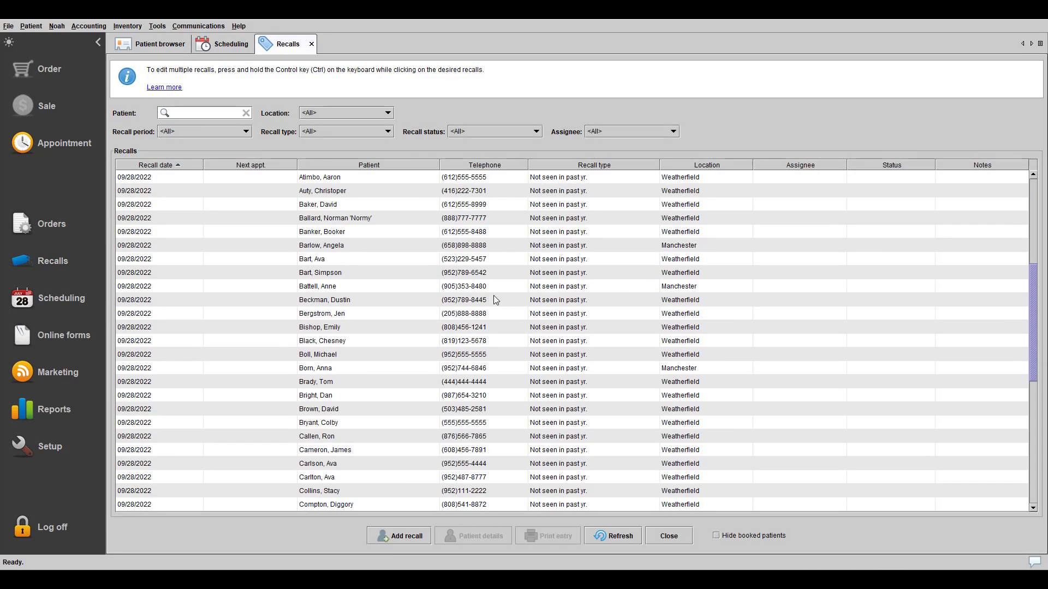
pyautogui.scroll(-3, 497, 304)
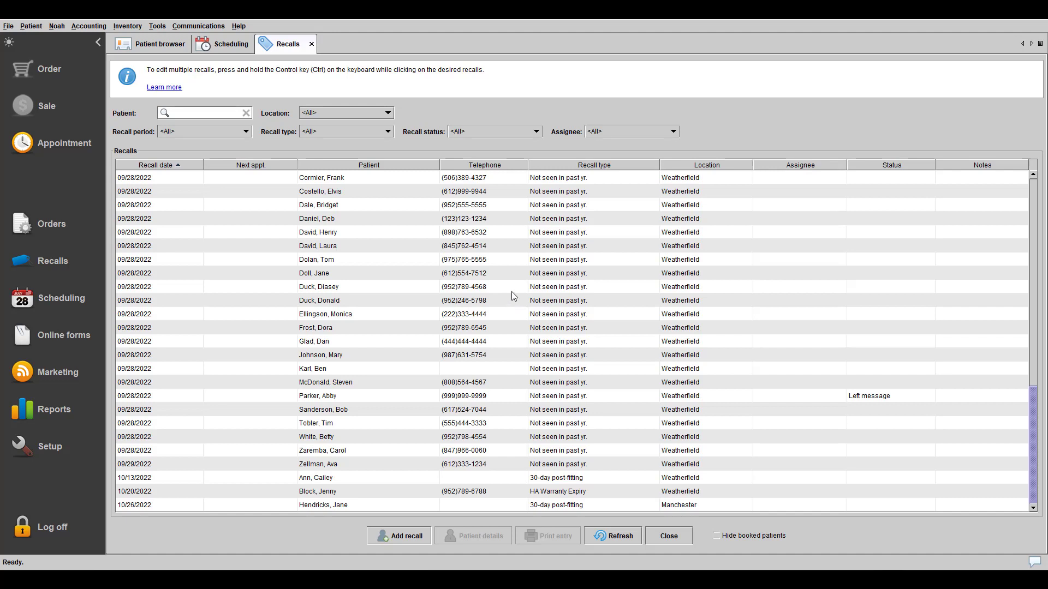
# - Select the ten 09/28/2022 recalls together for a bulk edit
pyautogui.click(517, 251)
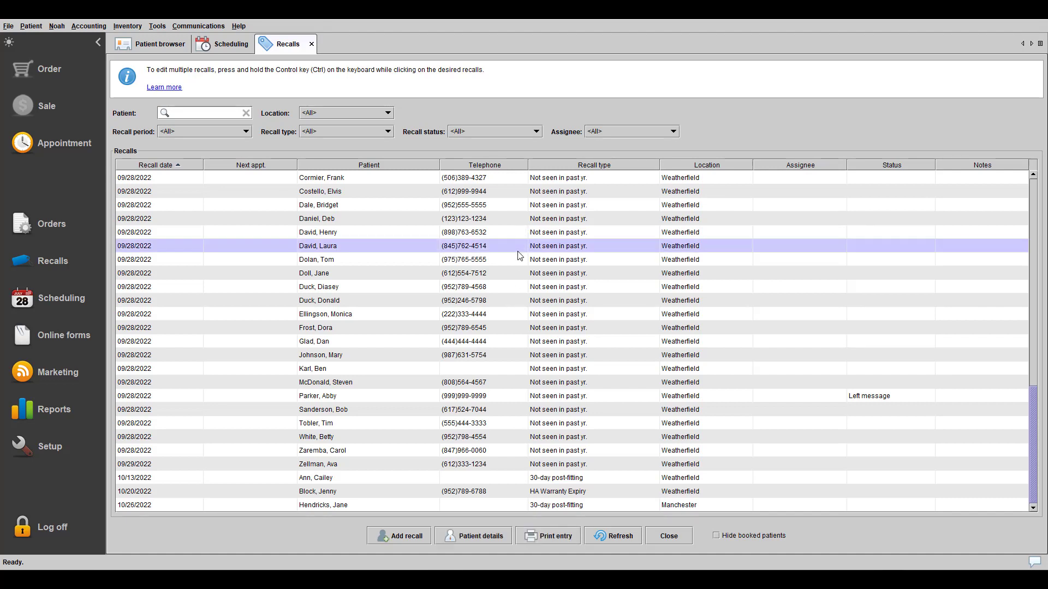
pyautogui.keyDown('ctrl'); pyautogui.click(518, 273); pyautogui.keyUp('ctrl')
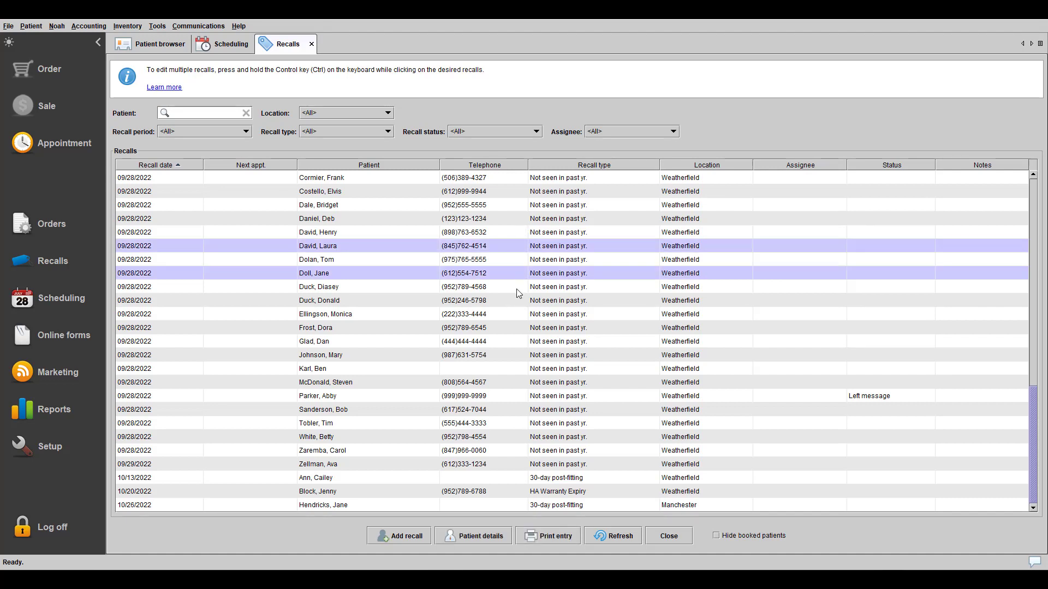
pyautogui.keyDown('ctrl'); pyautogui.click(513, 300); pyautogui.keyUp('ctrl')
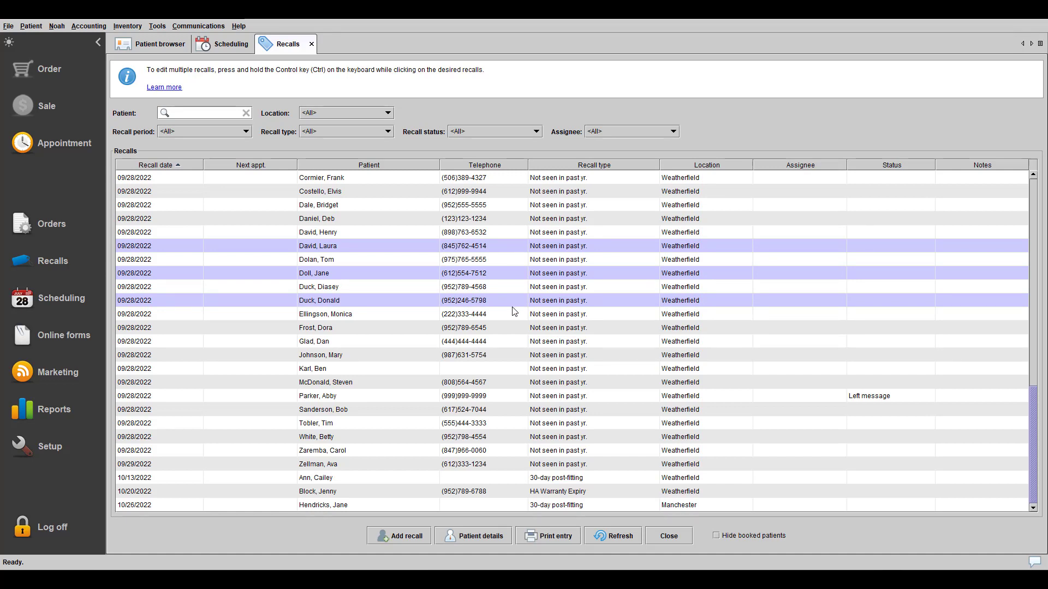
pyautogui.keyDown('ctrl'); pyautogui.click(512, 314); pyautogui.keyUp('ctrl')
pyautogui.moveTo(512, 325); pyautogui.dragTo(512, 394)
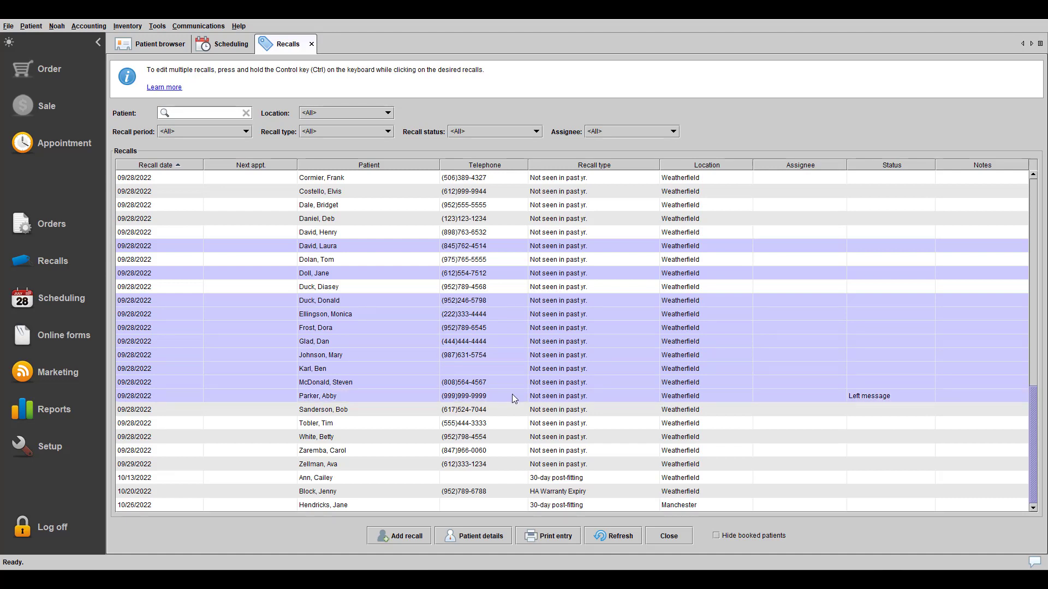
pyautogui.rightClick(506, 355)
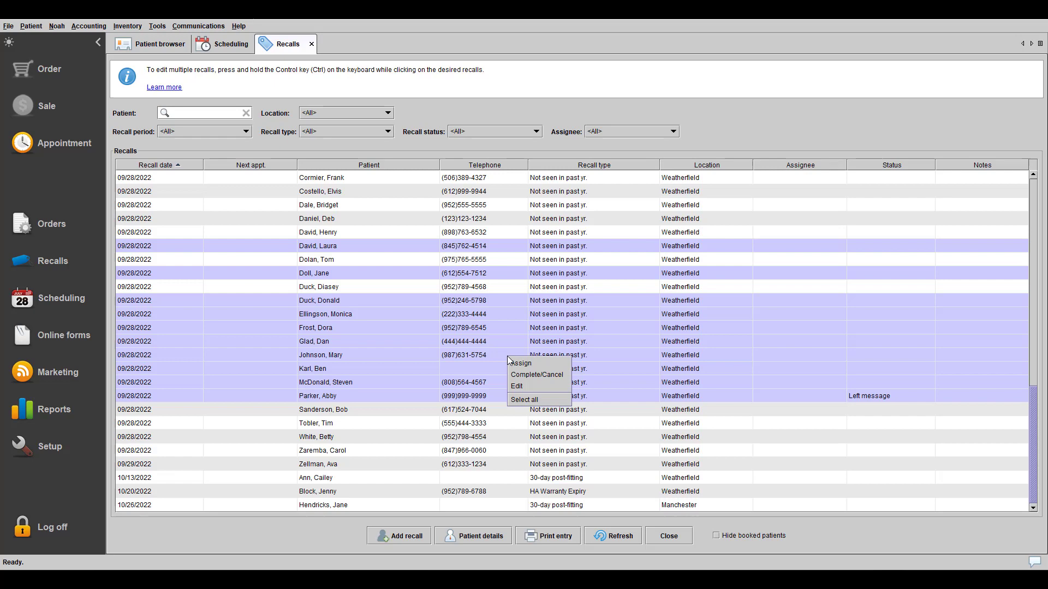
# - Bulk-edit the ten recalls, filling every status with 'Left message', and confirm the update
pyautogui.click(521, 382)
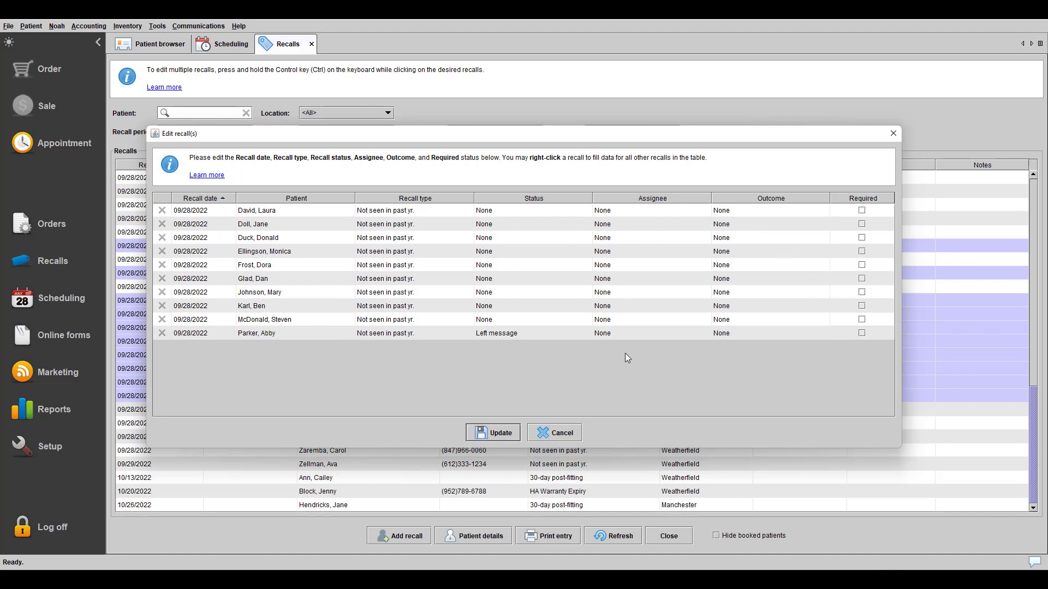
pyautogui.rightClick(521, 333)
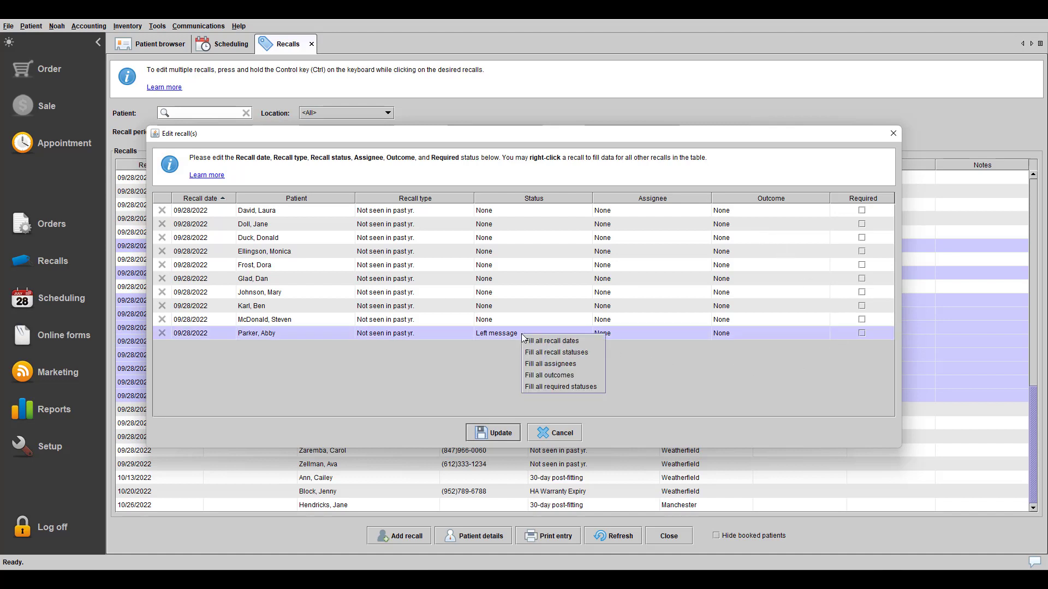
pyautogui.click(548, 352)
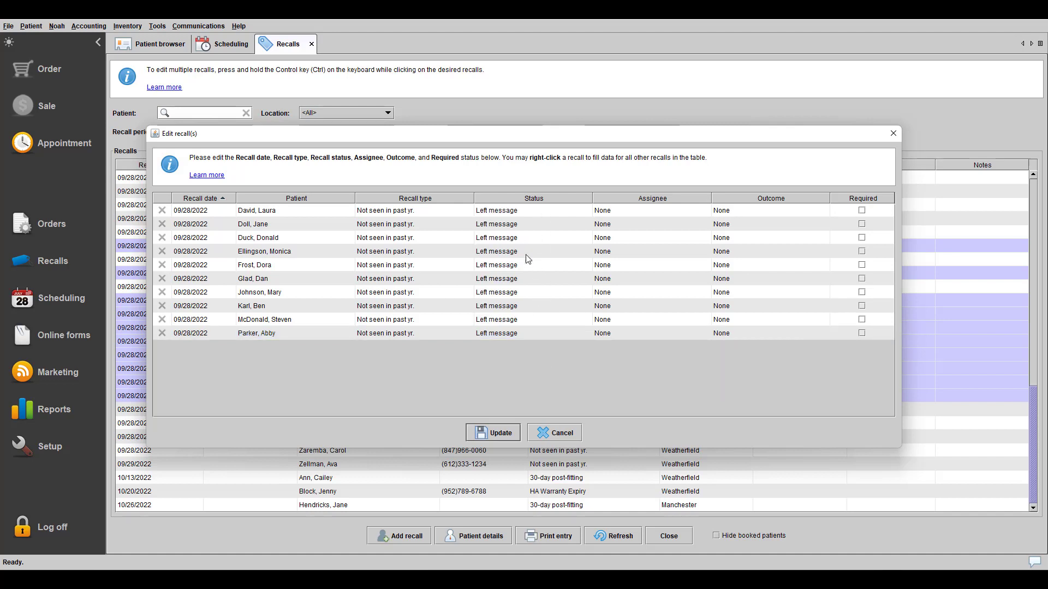
pyautogui.click(498, 432)
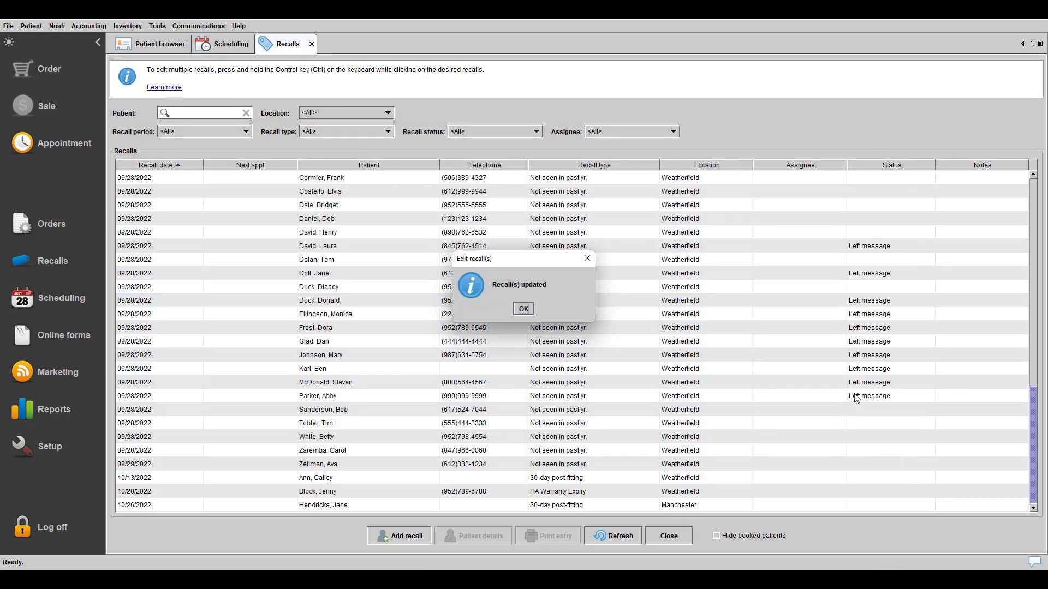
pyautogui.click(524, 309)
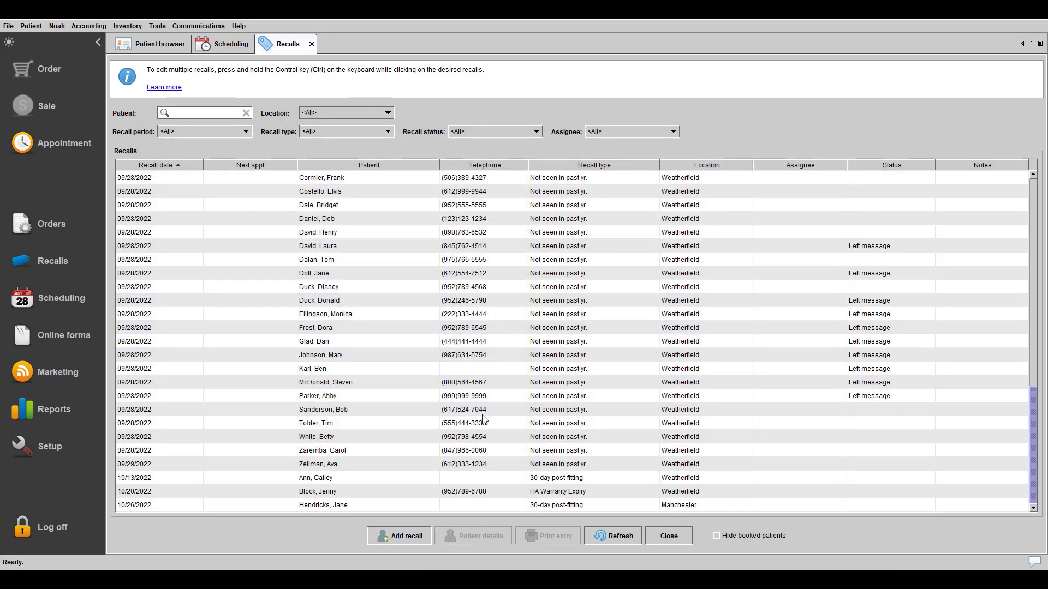
pyautogui.moveTo(485, 414); pyautogui.dragTo(484, 442)
# - Bulk-edit the last five selected recalls, filling recall date 09/30/2022 to all, and save
pyautogui.keyDown('shift'); pyautogui.click(482, 461); pyautogui.keyUp('shift')
pyautogui.rightClick(484, 449)
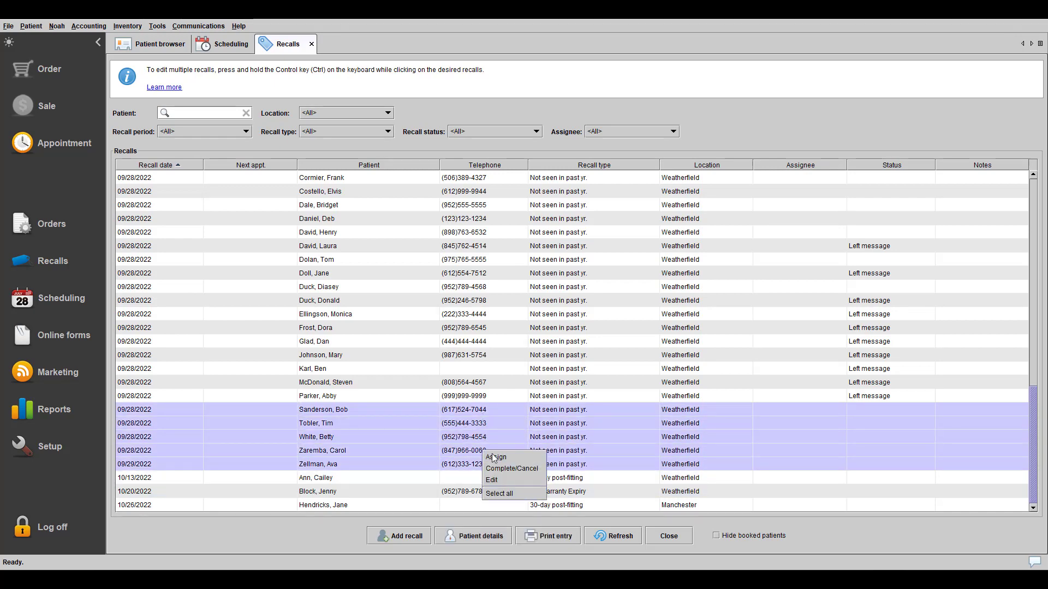
pyautogui.click(498, 478)
pyautogui.click(229, 214)
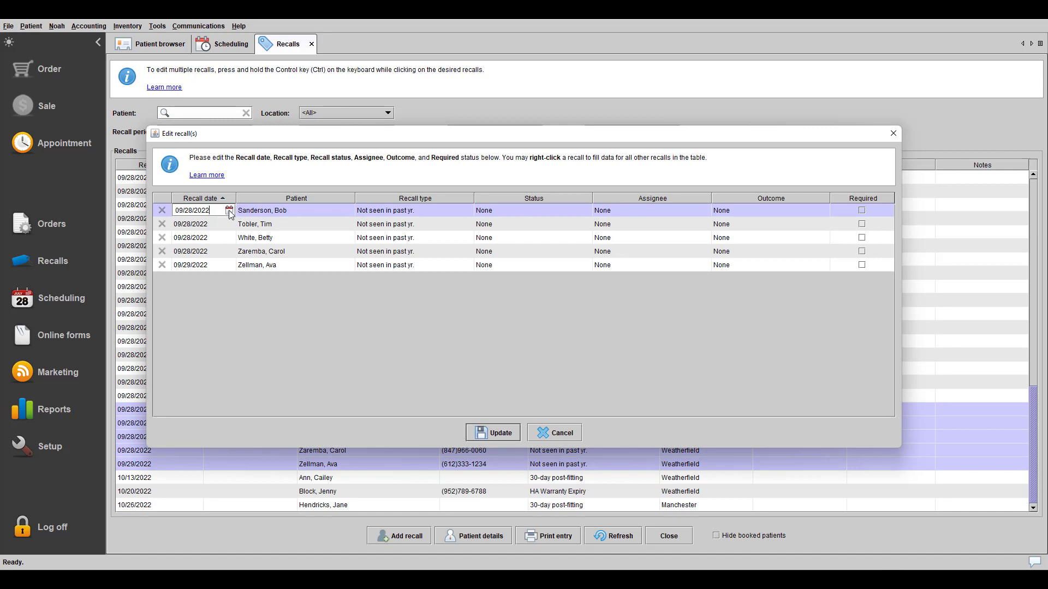
pyautogui.click(229, 213)
pyautogui.click(334, 298)
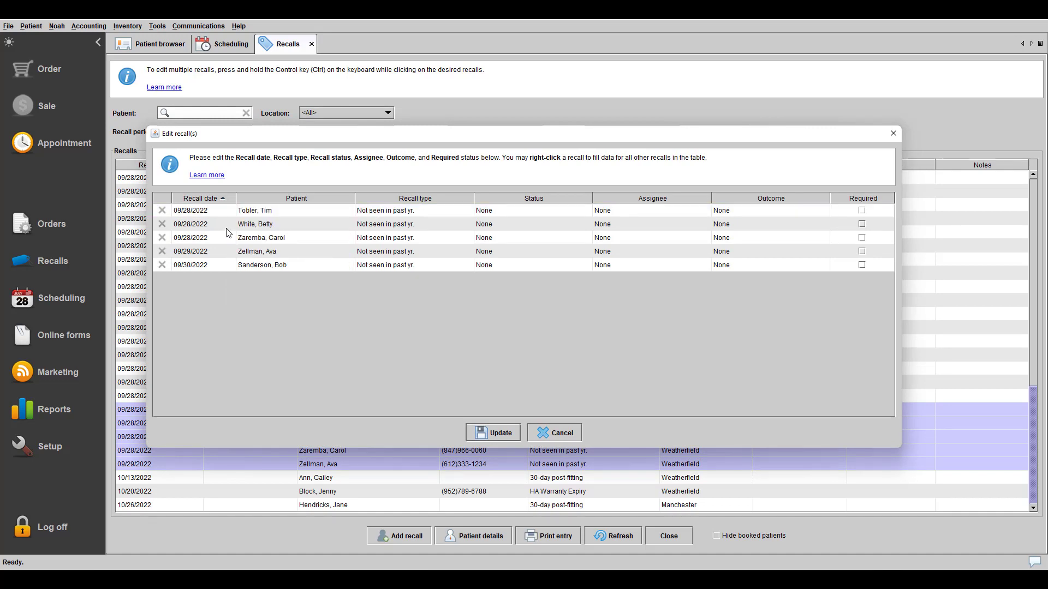
pyautogui.rightClick(214, 266)
pyautogui.click(256, 276)
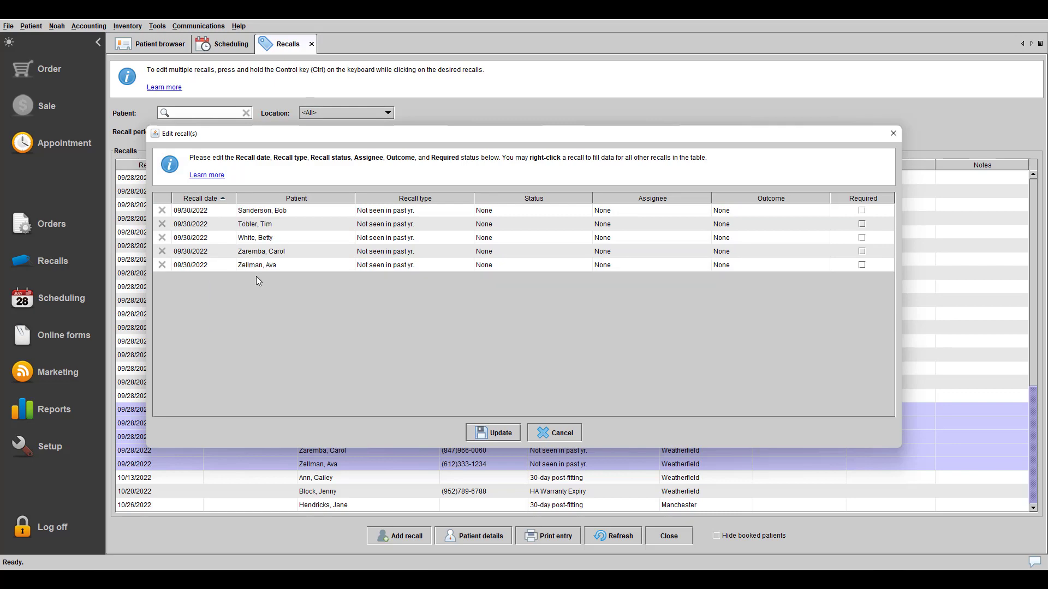
pyautogui.click(490, 431)
pyautogui.click(524, 309)
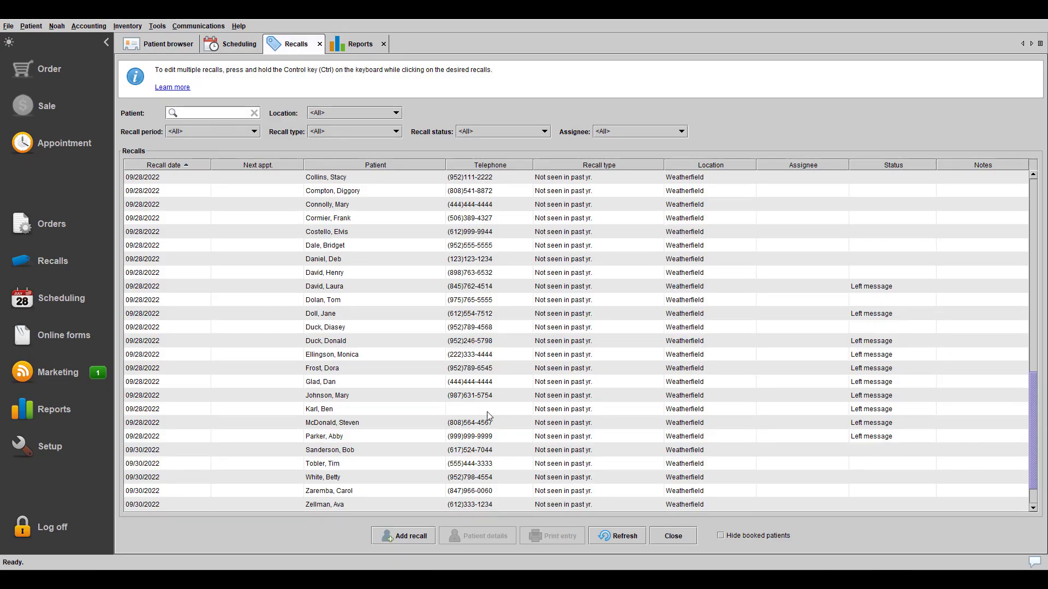
# - Open Reports, view the Sales Report and Sales Tax Summary, then return to the reports list
pyautogui.click(82, 409)
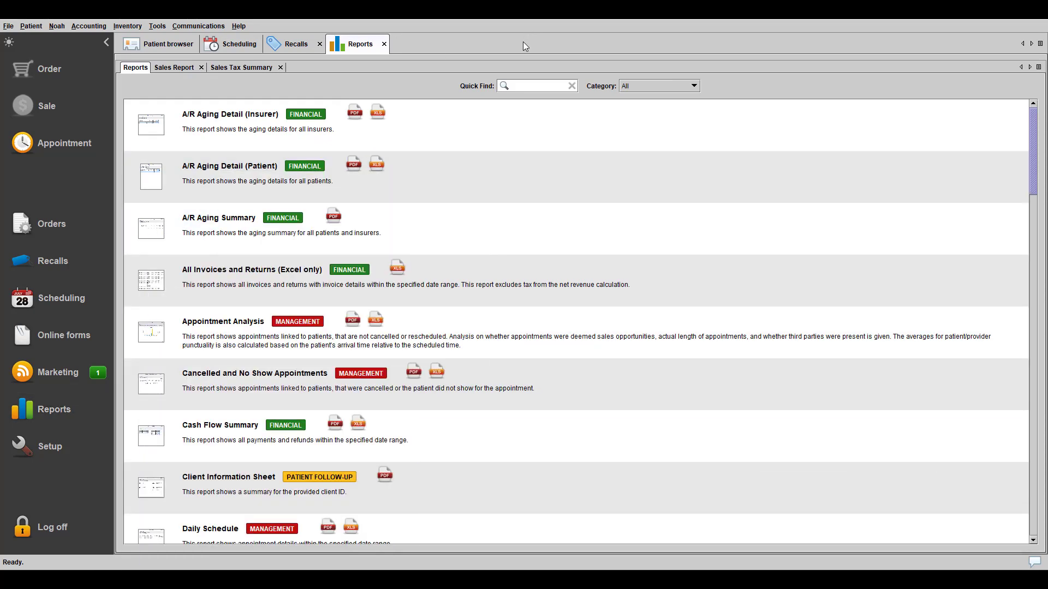
pyautogui.click(183, 68)
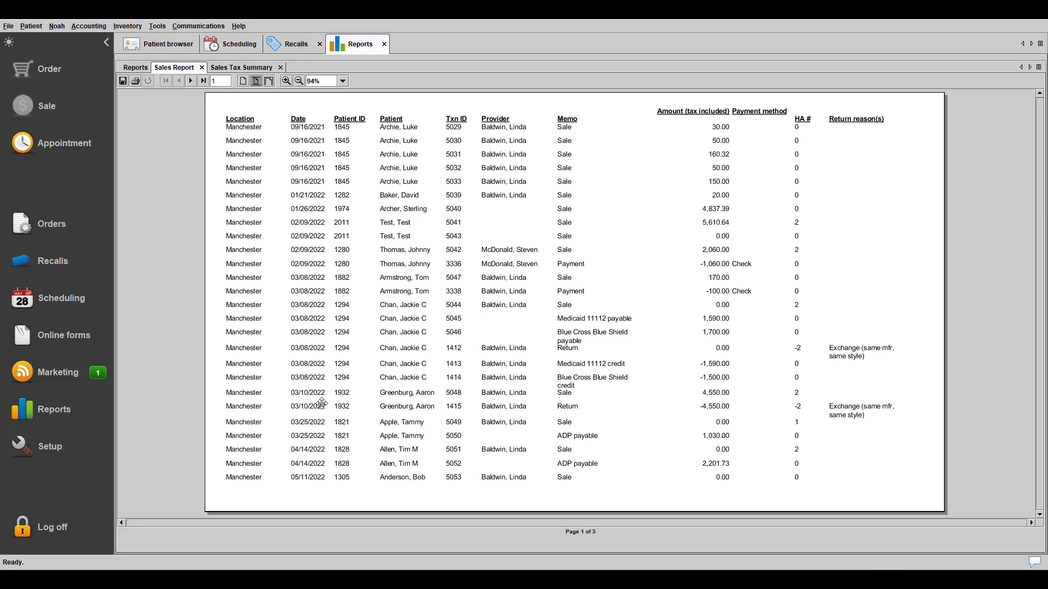
pyautogui.click(262, 70)
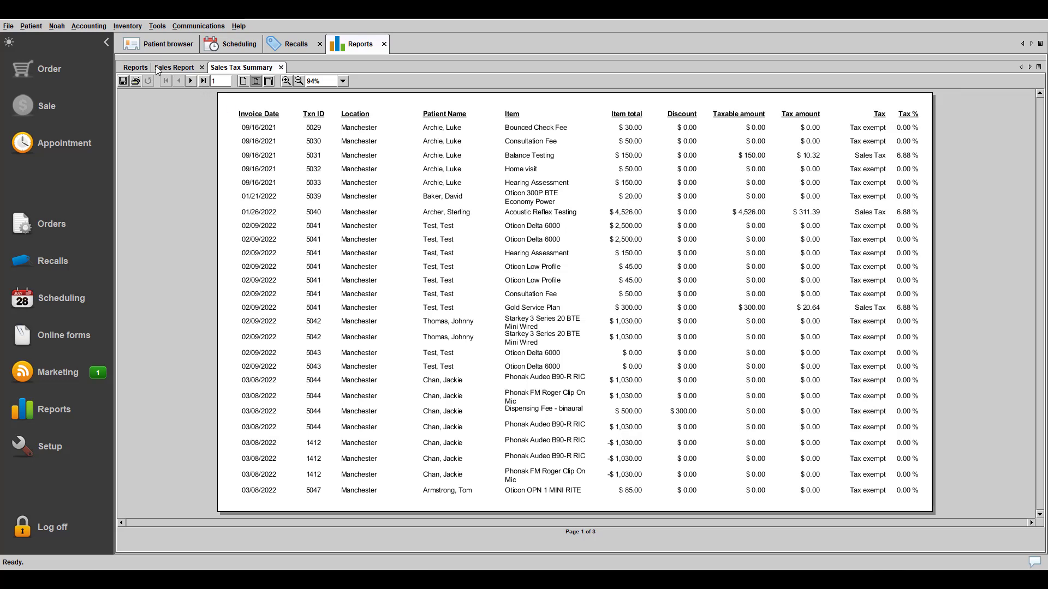
pyautogui.click(137, 68)
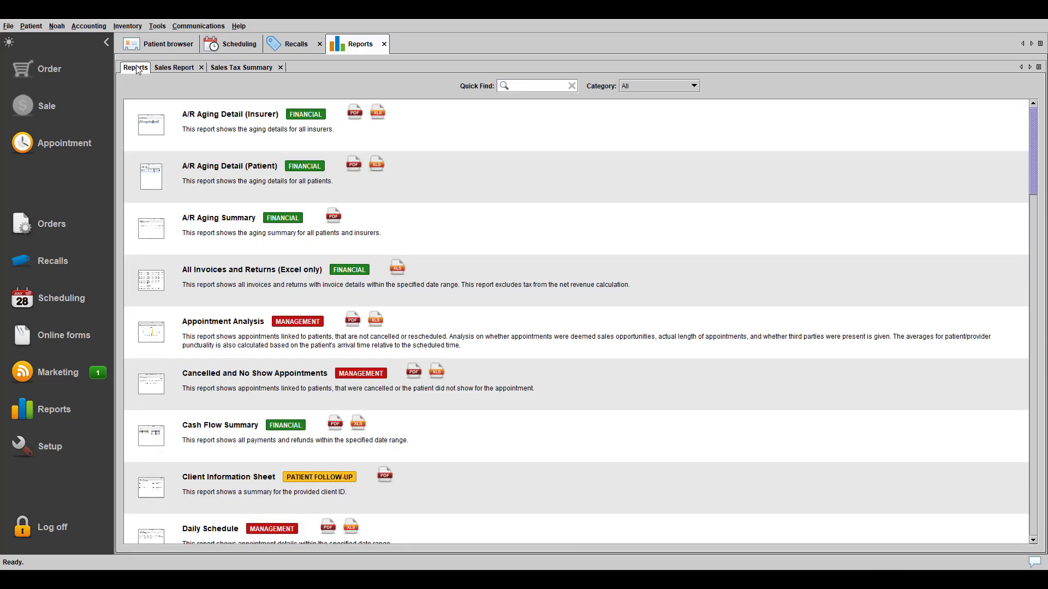